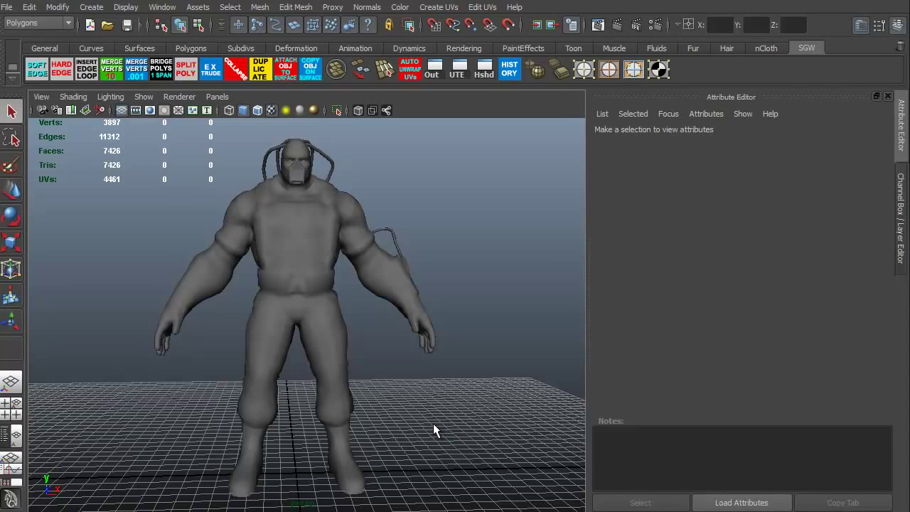
{"action": "left_click_drag", "start_coordinate": [434, 427], "coordinate": [427, 403], "text": "alt"}
{"action": "left_click_drag", "start_coordinate": [338, 229], "coordinate": [428, 375], "text": "alt"}
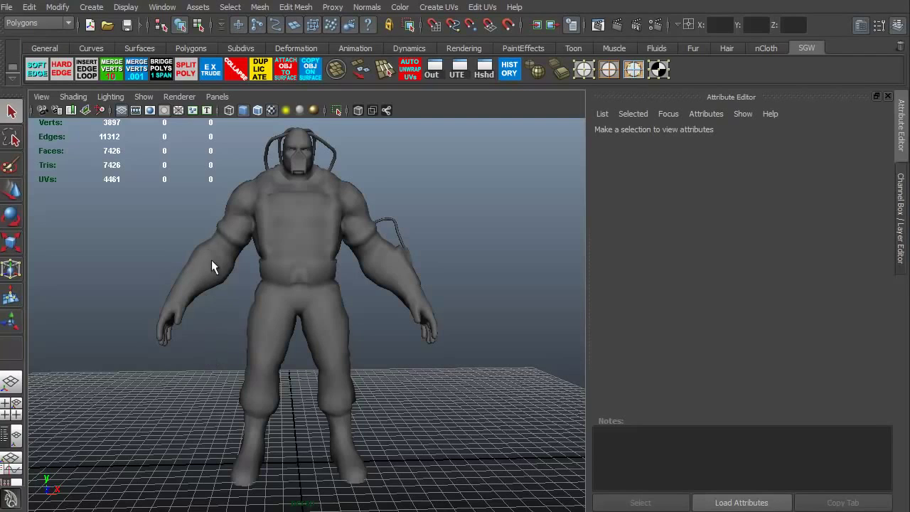
{"action": "left_click", "coordinate": [162, 7]}
{"action": "mouse_move", "coordinate": [175, 42]}
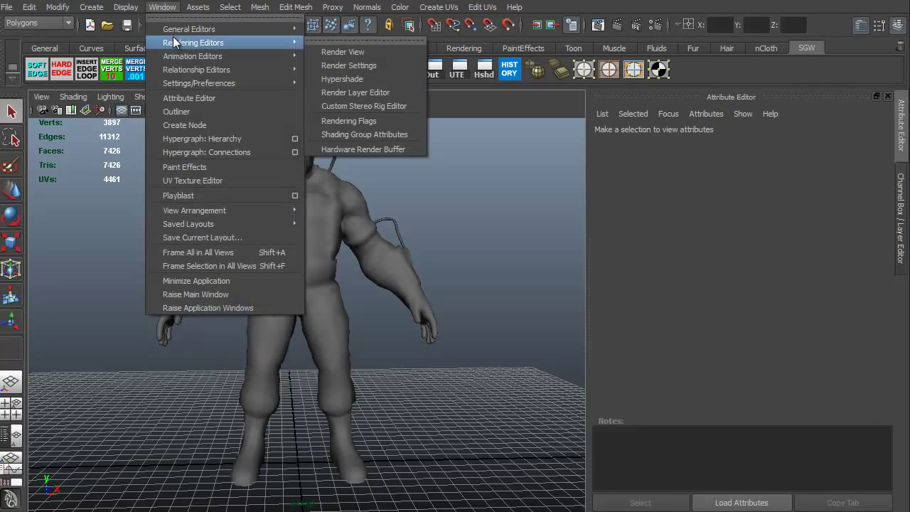
{"action": "left_click", "coordinate": [341, 78]}
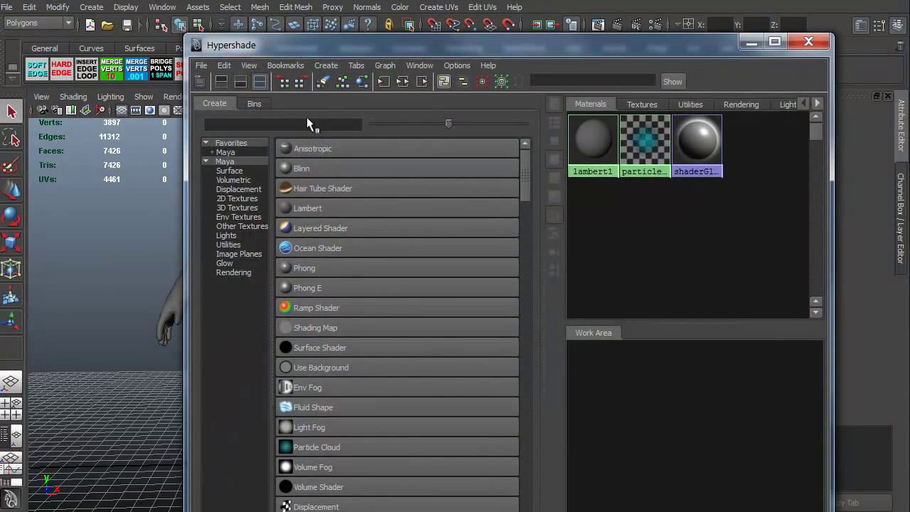
{"action": "left_click_drag", "start_coordinate": [343, 50], "coordinate": [419, 56]}
{"action": "left_click_drag", "start_coordinate": [350, 47], "coordinate": [315, 46]}
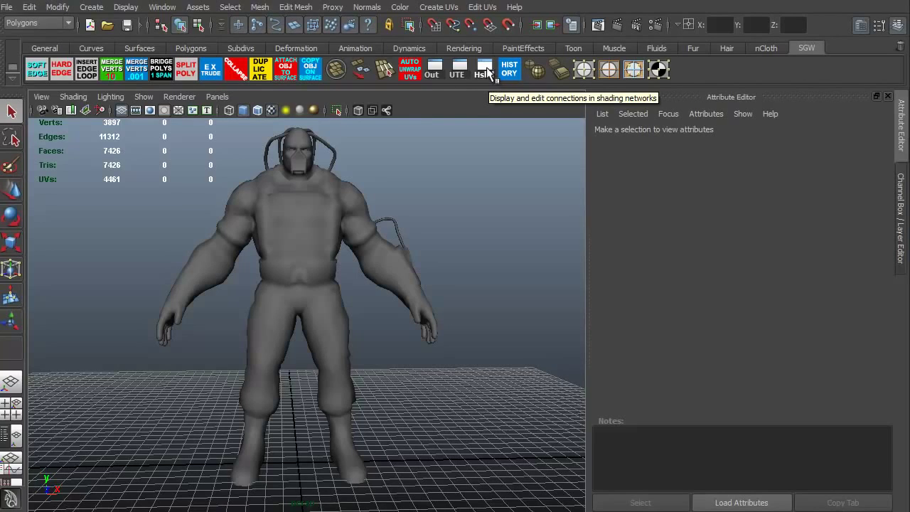
- Open the Hypershade, then narrow its window and node list so part of the character stays visible beside it
{"action": "left_click", "coordinate": [487, 72]}
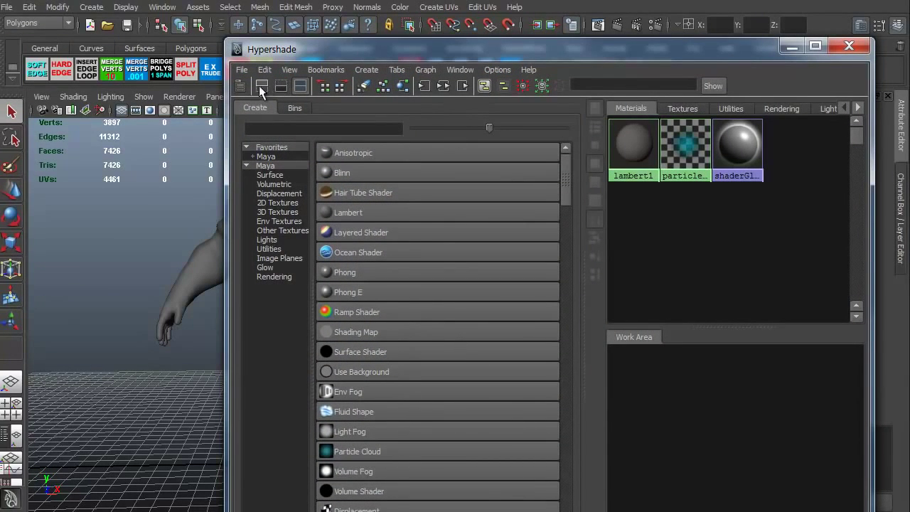
{"action": "left_click_drag", "start_coordinate": [228, 123], "coordinate": [323, 124]}
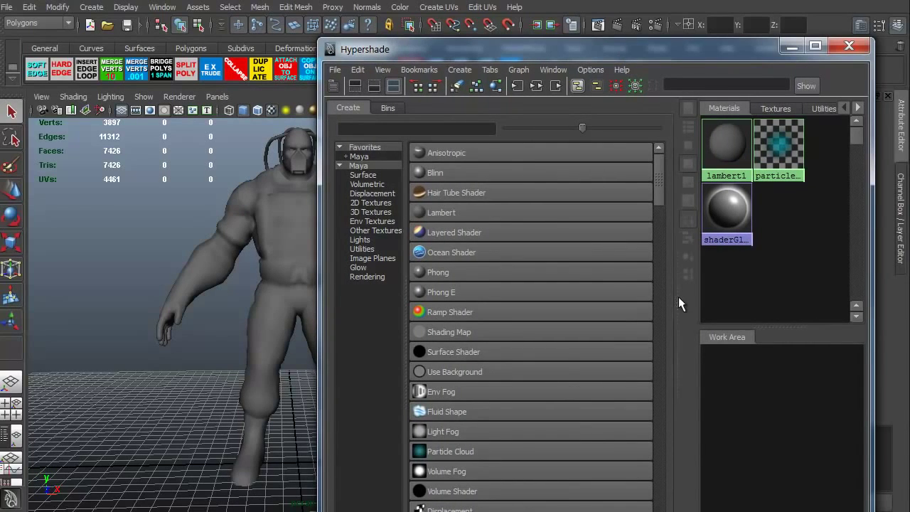
{"action": "left_click_drag", "start_coordinate": [678, 296], "coordinate": [569, 298]}
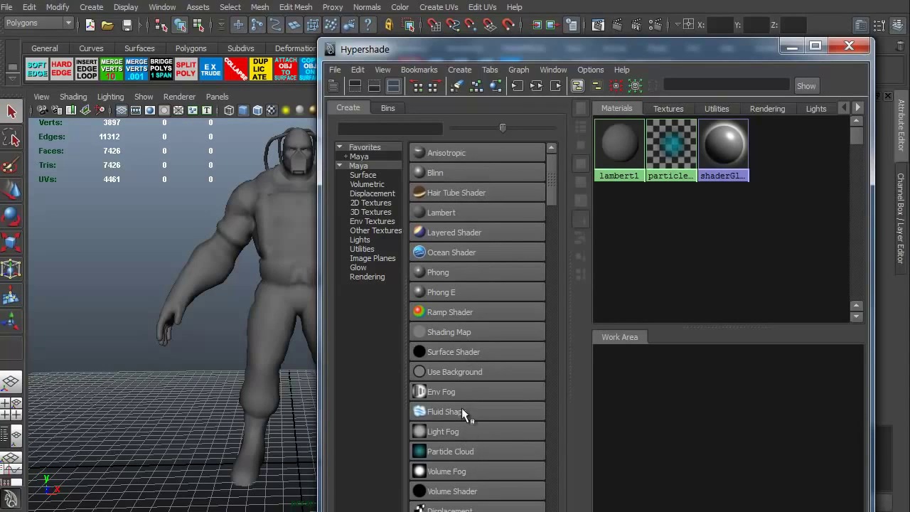
- Create a Blinn material and move the Hypershade aside so the character and the material's attributes are uncovered
{"action": "left_click", "coordinate": [446, 173]}
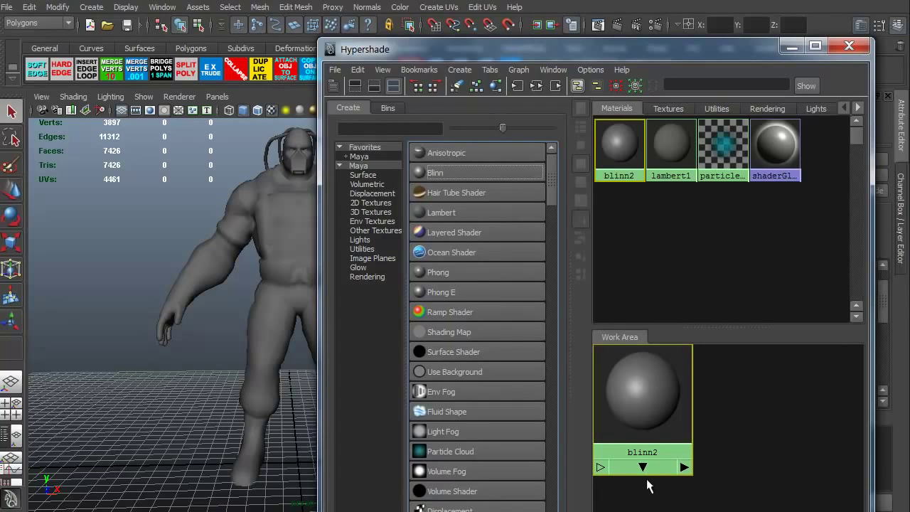
{"action": "middle_click_drag", "start_coordinate": [628, 455], "coordinate": [558, 417]}
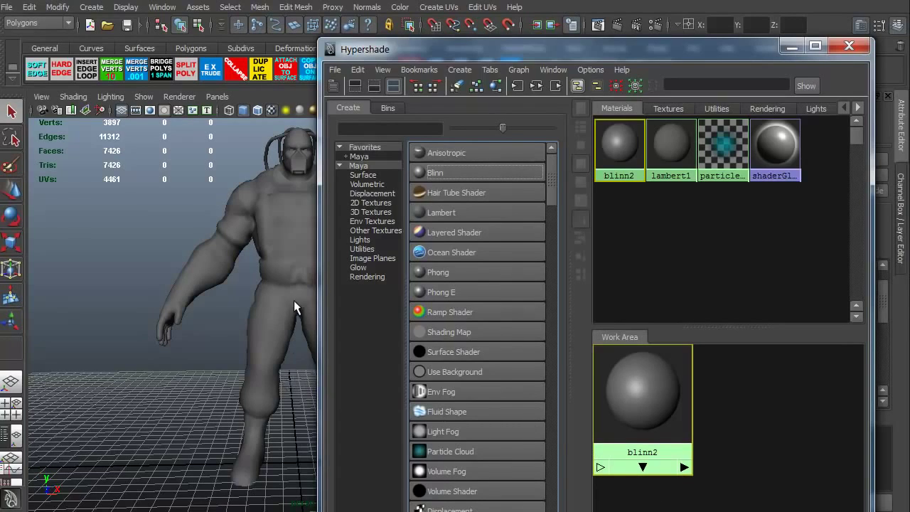
{"action": "left_click_drag", "start_coordinate": [244, 365], "coordinate": [147, 385], "text": "alt"}
{"action": "scroll", "coordinate": [148, 385], "scroll_direction": "up", "scroll_amount": 3}
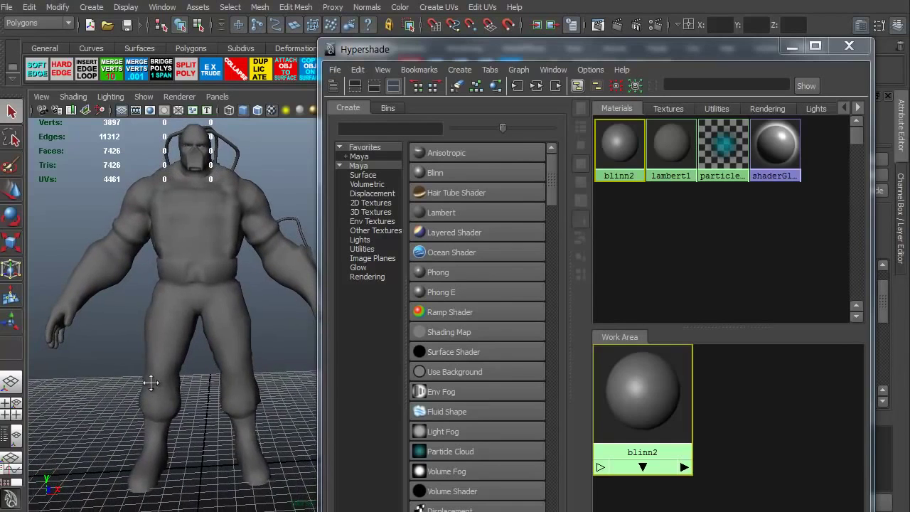
{"action": "left_click_drag", "start_coordinate": [454, 55], "coordinate": [909, 107]}
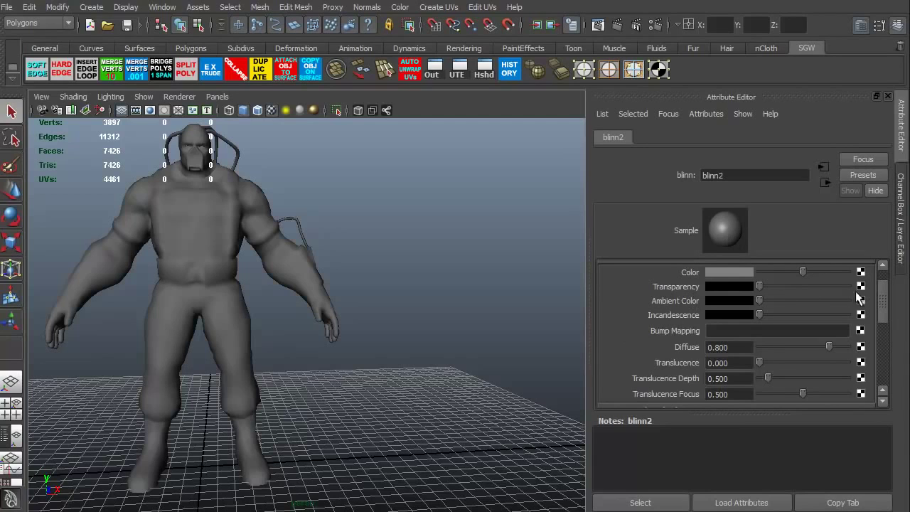
- Review the new Blinn material's common material and specular shading attributes
{"action": "scroll", "coordinate": [884, 292], "scroll_direction": "up", "scroll_amount": 2}
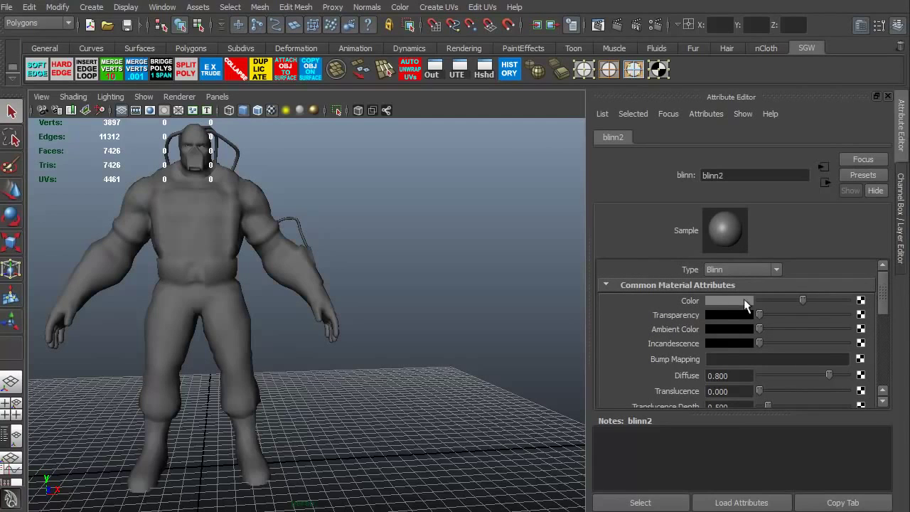
{"action": "scroll", "coordinate": [885, 305], "scroll_direction": "down", "scroll_amount": 2}
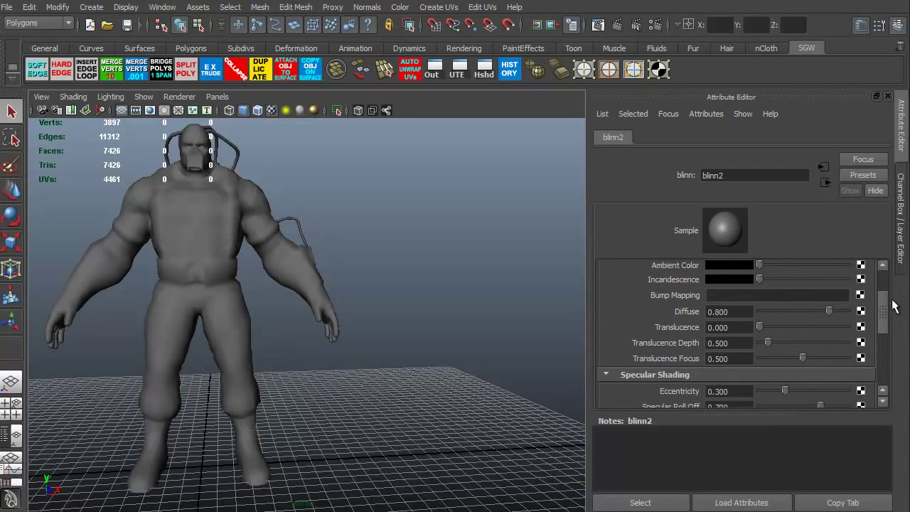
{"action": "scroll", "coordinate": [889, 313], "scroll_direction": "down", "scroll_amount": 3}
{"action": "scroll", "coordinate": [888, 330], "scroll_direction": "down", "scroll_amount": 1}
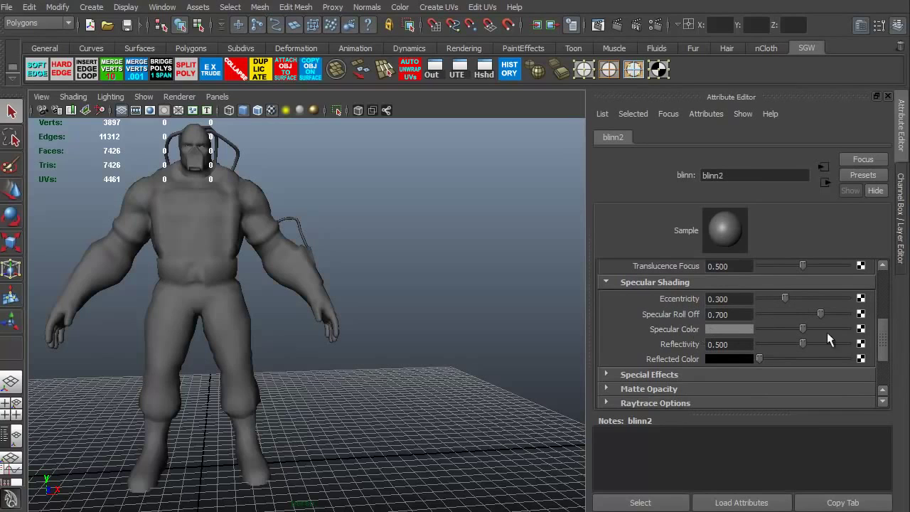
{"action": "scroll", "coordinate": [885, 330], "scroll_direction": "up", "scroll_amount": 1}
{"action": "left_click_drag", "start_coordinate": [885, 329], "coordinate": [882, 288]}
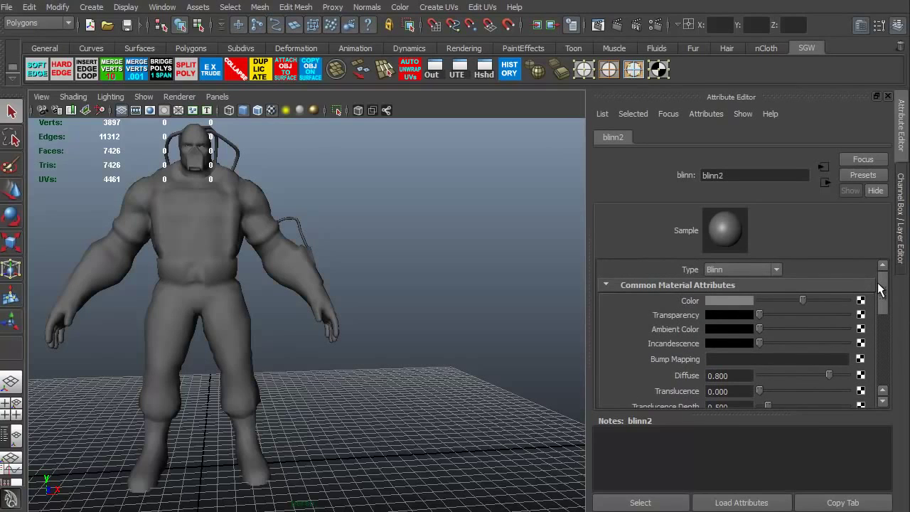
- Rename the Blinn material as wrestler1
{"action": "double_click", "coordinate": [732, 177]}
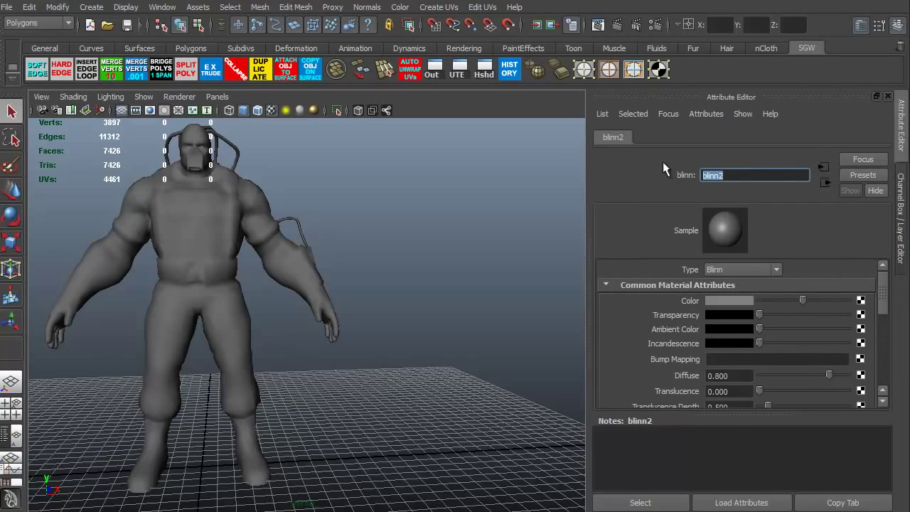
{"action": "type", "text": "bane"}
{"action": "key", "text": "BackSpace"}
{"action": "key", "text": "BackSpace"}
{"action": "key", "text": "BackSpace"}
{"action": "key", "text": "BackSpace"}
{"action": "type", "text": "wrestler1"}
{"action": "key", "text": "Return"}
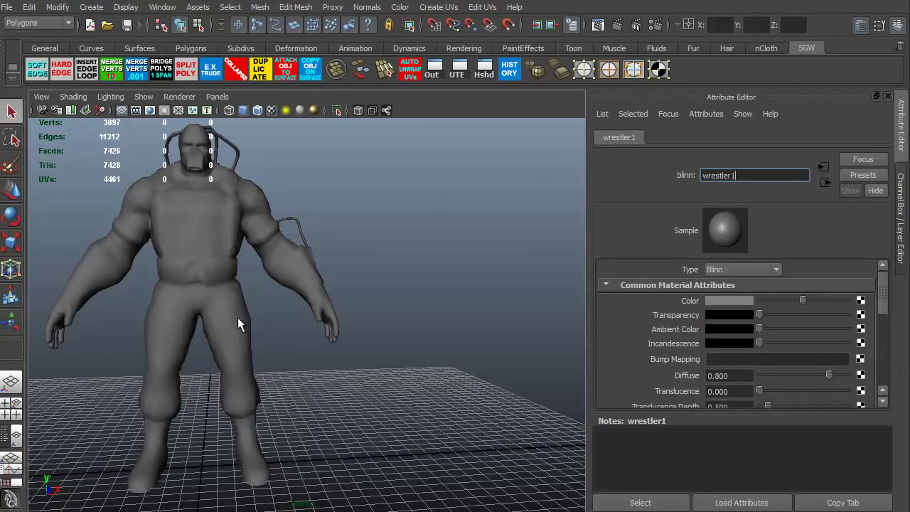
- Connect a File texture node to the Color attribute of the wrestler1 material
{"action": "middle_click_drag", "start_coordinate": [234, 323], "coordinate": [238, 328], "text": "alt"}
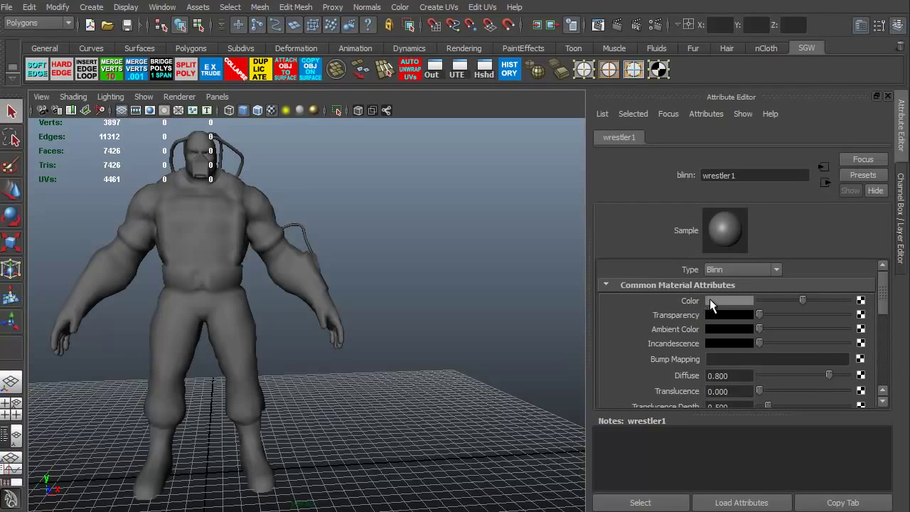
{"action": "left_click", "coordinate": [860, 302]}
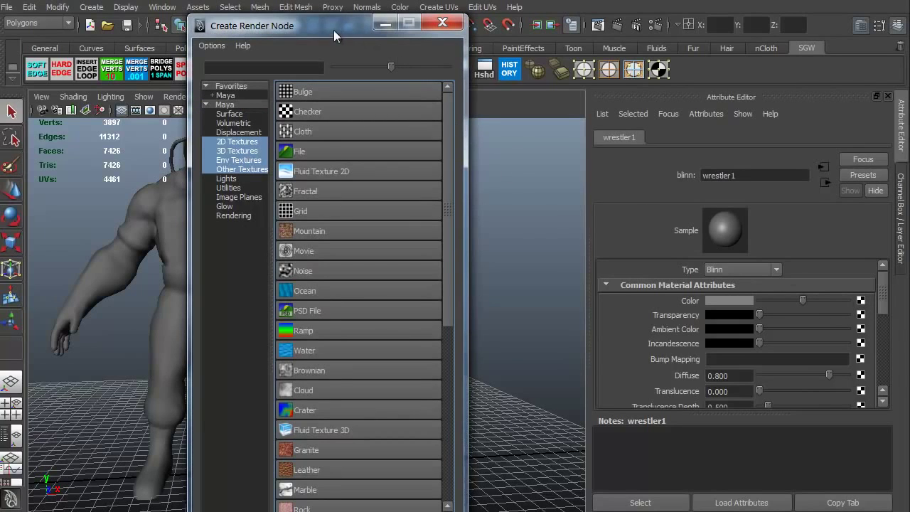
{"action": "left_click_drag", "start_coordinate": [330, 28], "coordinate": [363, 32]}
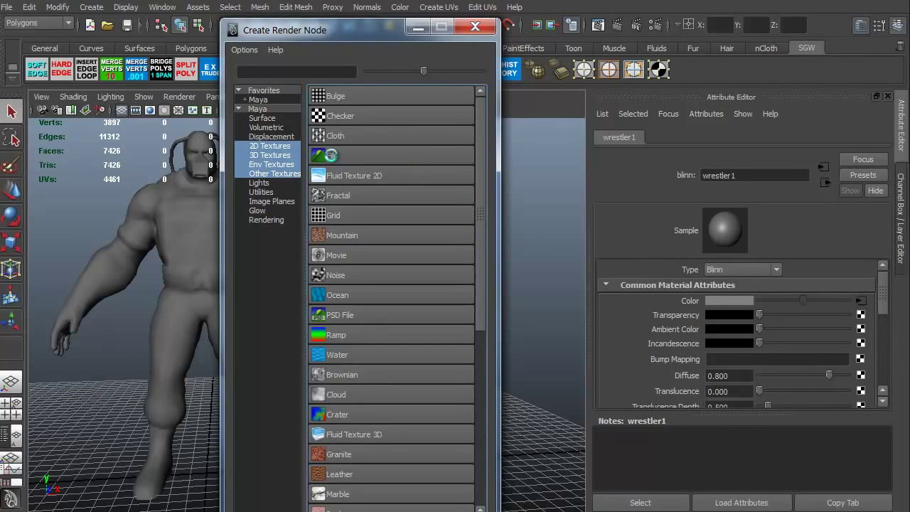
{"action": "left_click", "coordinate": [340, 155]}
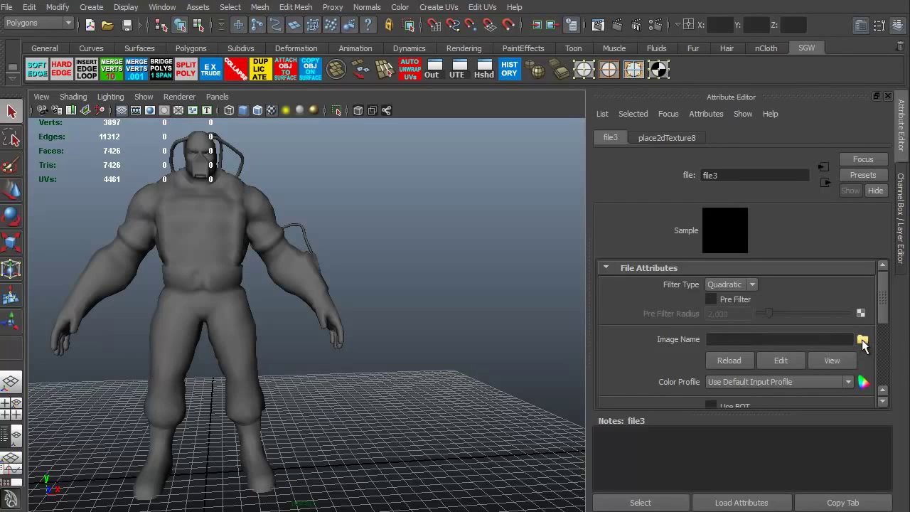
- Load Bane_head_d.tga as the image of the color File texture and refresh its sample swatch
{"action": "left_click", "coordinate": [862, 339]}
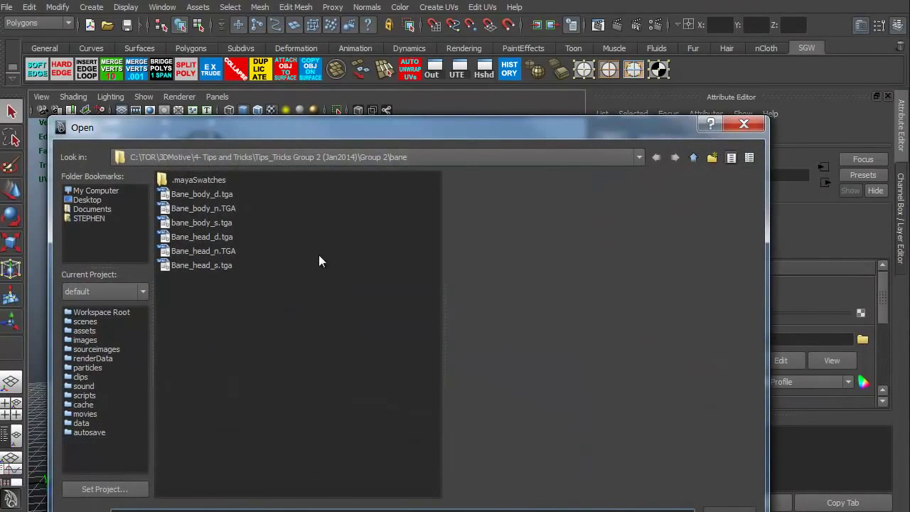
{"action": "left_click", "coordinate": [213, 239]}
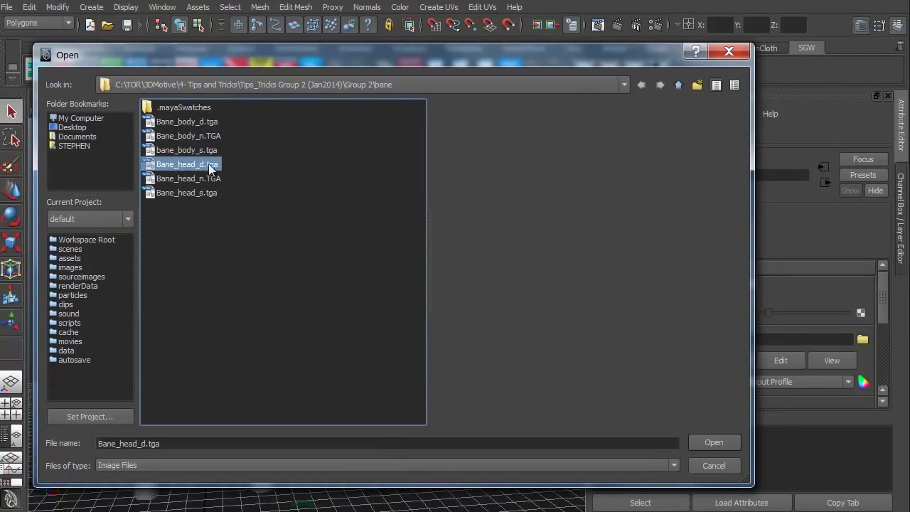
{"action": "left_click", "coordinate": [711, 442]}
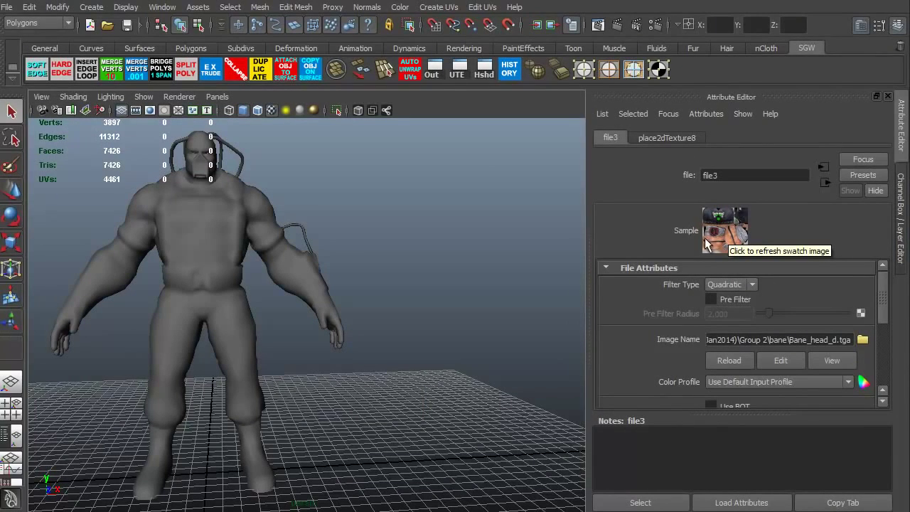
{"action": "left_click", "coordinate": [708, 241]}
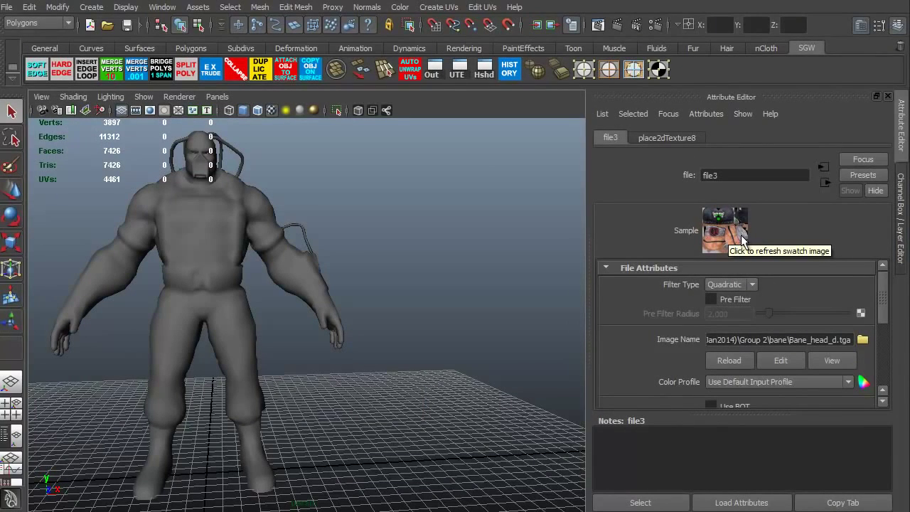
- Check which body parts belong to the clothing mesh and which to the head-and-arms mesh by selecting each one
{"action": "left_click", "coordinate": [221, 266]}
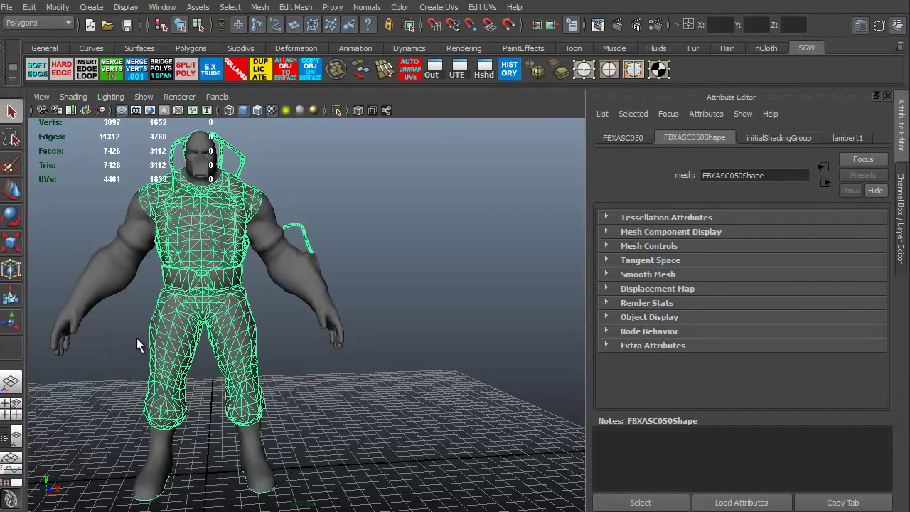
{"action": "middle_click_drag", "start_coordinate": [136, 338], "coordinate": [149, 340], "text": "alt"}
{"action": "left_click", "coordinate": [228, 157]}
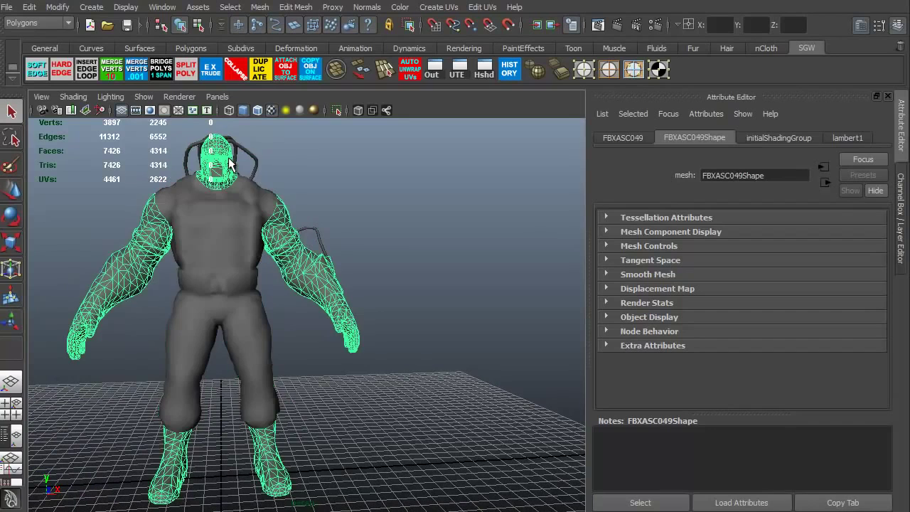
{"action": "left_click", "coordinate": [318, 344]}
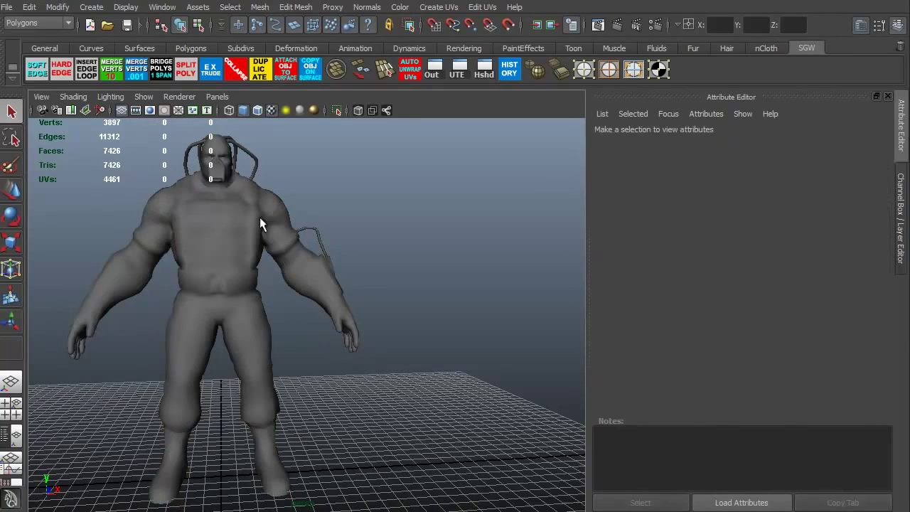
- Assign the wrestler1 material to the mesh of the head, arms and boots, then move the Hypershade aside and clear the selection
{"action": "left_click", "coordinate": [220, 172]}
{"action": "left_click", "coordinate": [484, 69]}
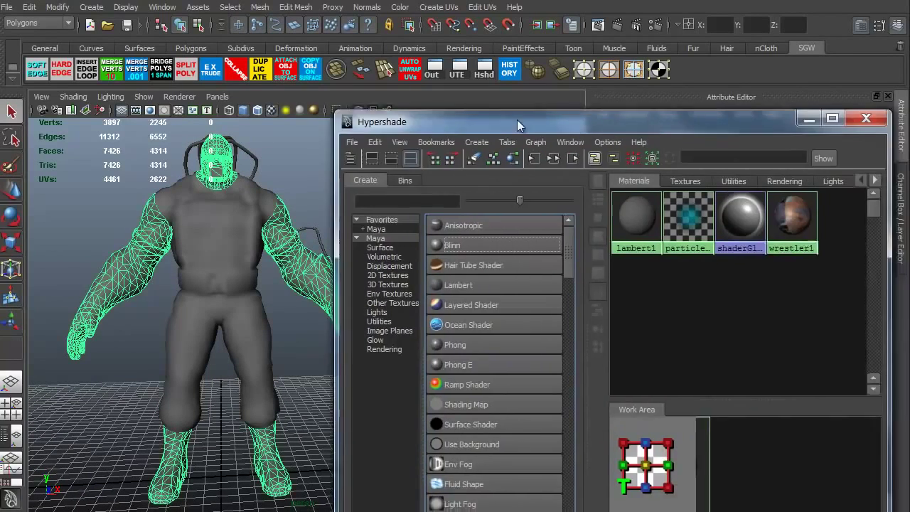
{"action": "left_click_drag", "start_coordinate": [504, 121], "coordinate": [436, 62]}
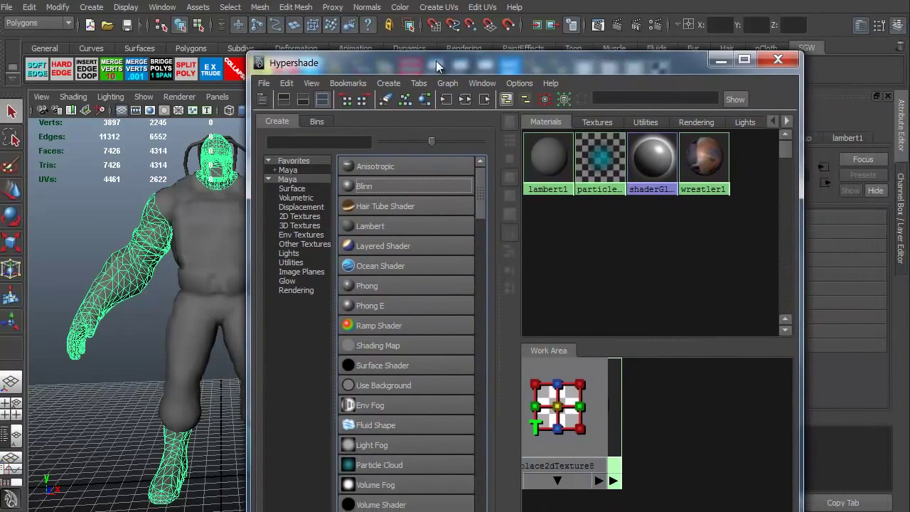
{"action": "right_click", "coordinate": [700, 163]}
{"action": "right_click_drag", "start_coordinate": [701, 162], "coordinate": [696, 125]}
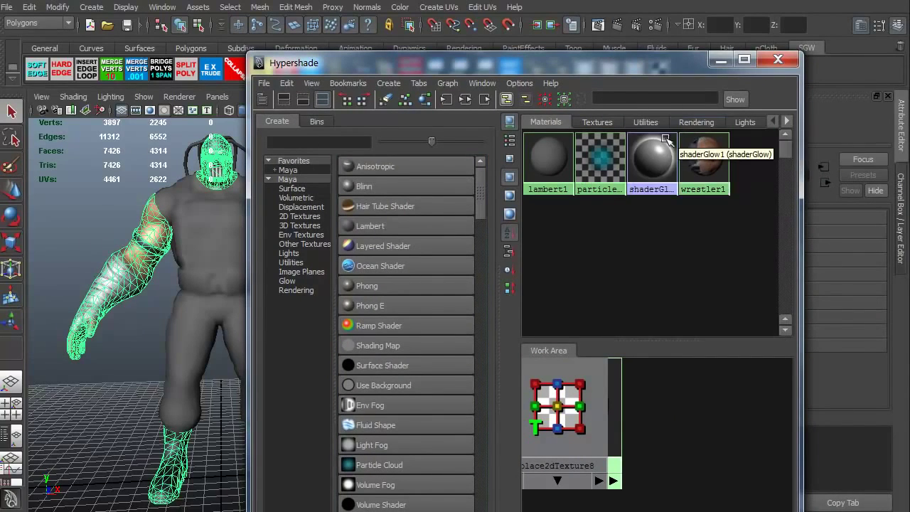
{"action": "left_click_drag", "start_coordinate": [498, 64], "coordinate": [909, 111]}
{"action": "left_click", "coordinate": [424, 226]}
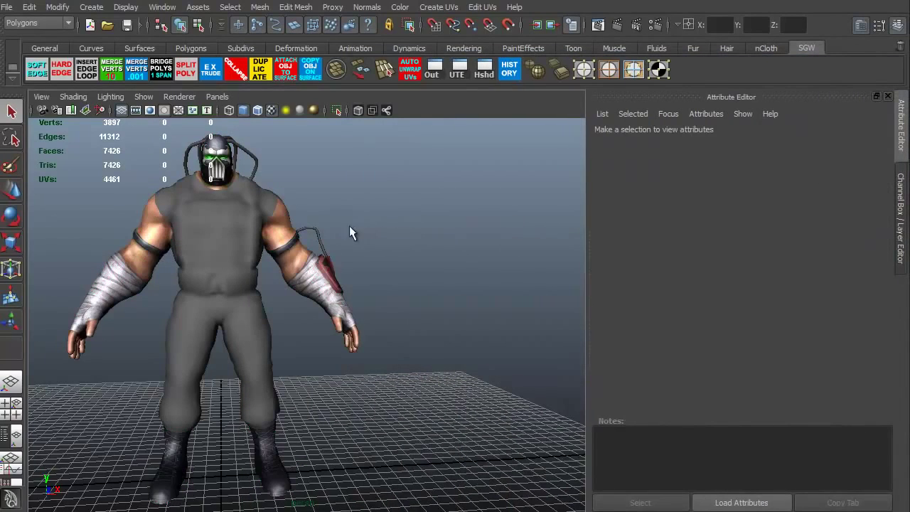
- Inspect the texture on the character's head, arms and boots
{"action": "middle_click_drag", "start_coordinate": [285, 231], "coordinate": [392, 270], "text": "alt"}
{"action": "mouse_move", "coordinate": [384, 242]}
{"action": "right_mouse_down", "text": "alt"}
{"action": "mouse_move", "coordinate": [419, 293]}
{"action": "mouse_move", "coordinate": [383, 242]}
{"action": "right_mouse_up", "text": "alt"}
{"action": "mouse_move", "coordinate": [287, 344]}
{"action": "left_mouse_down", "text": "alt"}
{"action": "mouse_move", "coordinate": [385, 340]}
{"action": "mouse_move", "coordinate": [260, 337]}
{"action": "mouse_move", "coordinate": [288, 346]}
{"action": "left_mouse_up", "text": "alt"}
{"action": "middle_click_drag", "start_coordinate": [316, 356], "coordinate": [296, 323], "text": "alt"}
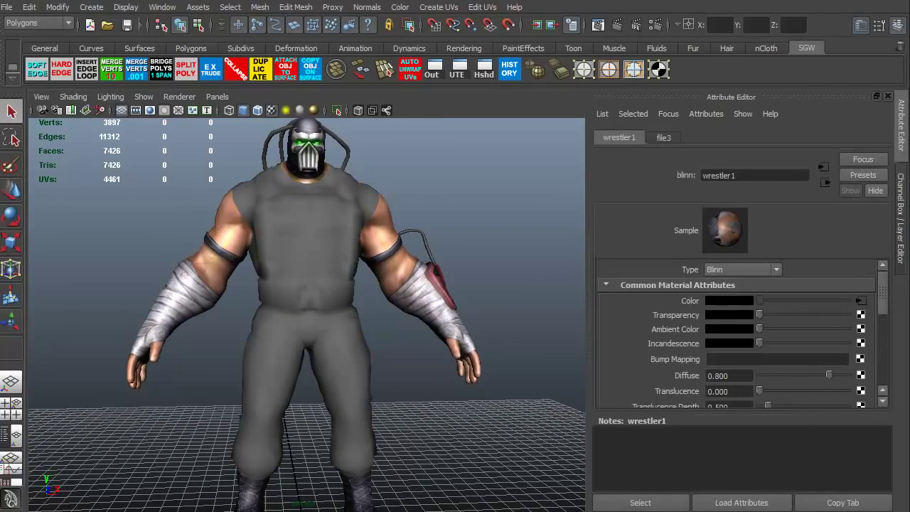
- Create a new Blinn material in the Hypershade and rename it wrestler2
{"action": "middle_click_drag", "start_coordinate": [386, 340], "coordinate": [367, 317], "text": "alt"}
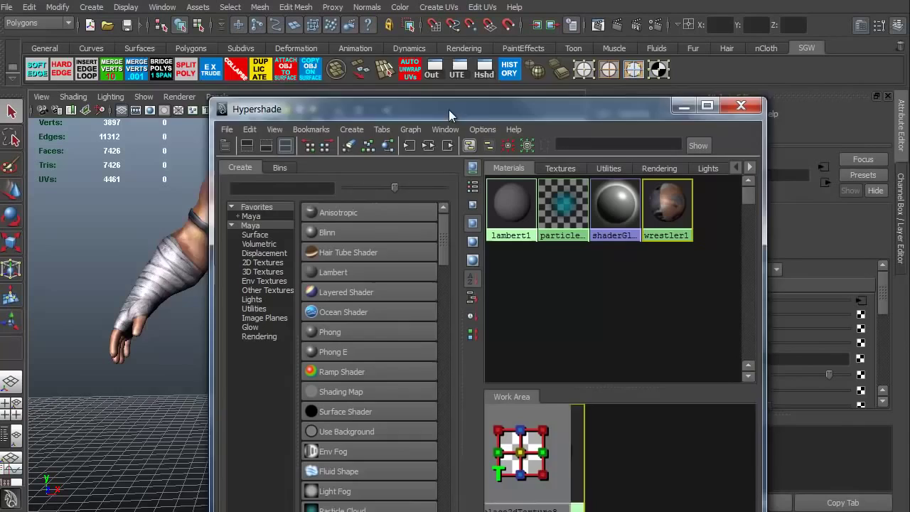
{"action": "left_click_drag", "start_coordinate": [449, 110], "coordinate": [379, 59]}
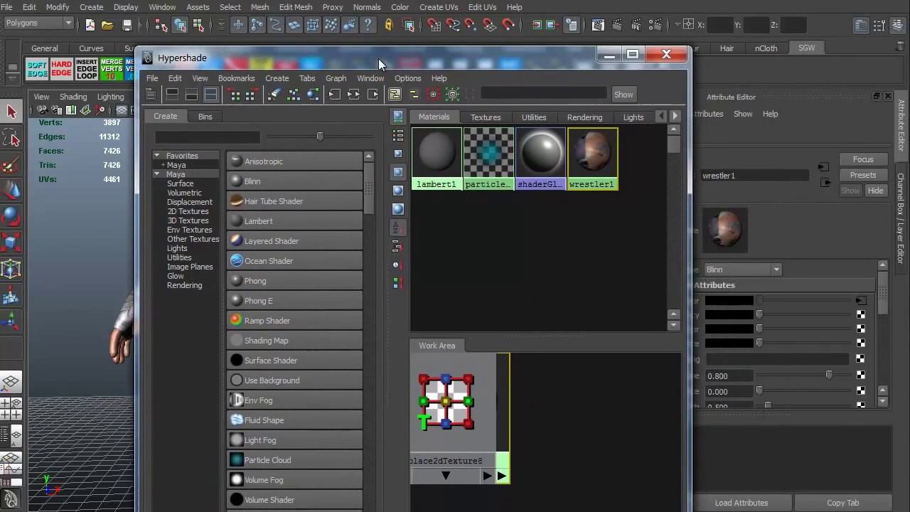
{"action": "left_click", "coordinate": [300, 181]}
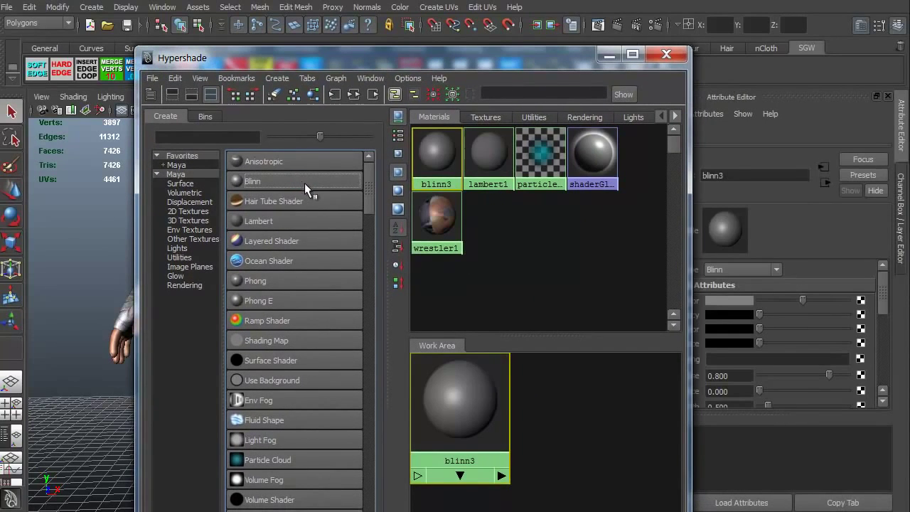
{"action": "left_click_drag", "start_coordinate": [532, 63], "coordinate": [909, 99]}
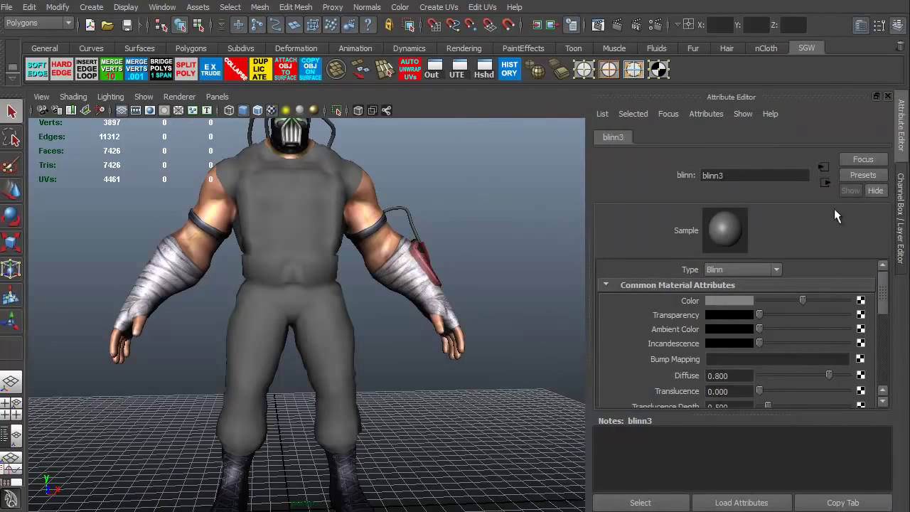
{"action": "left_click_drag", "start_coordinate": [753, 175], "coordinate": [656, 173]}
{"action": "type", "text": "wrestler2"}
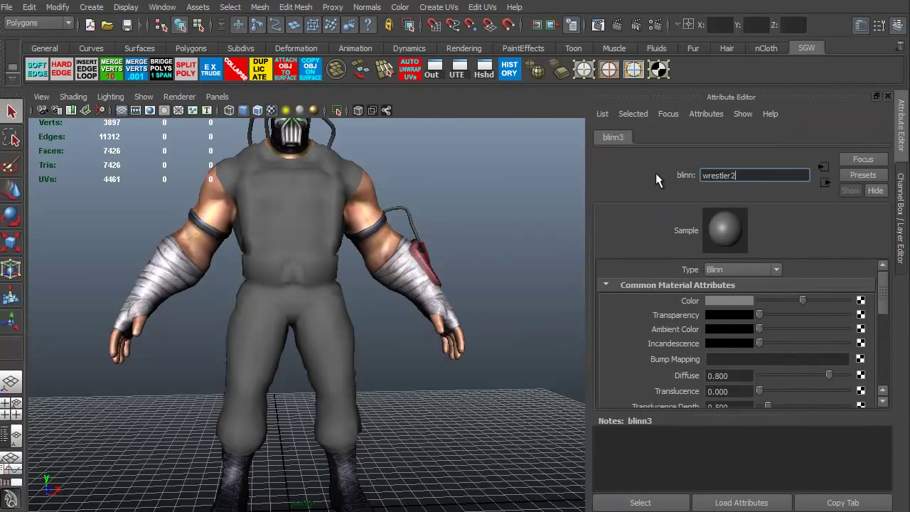
{"action": "key", "text": "Return"}
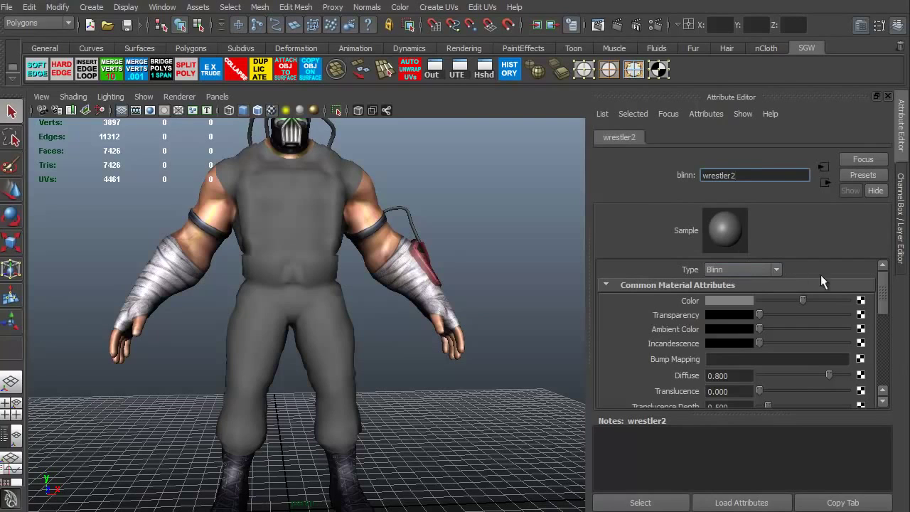
- Connect a File texture to the color of wrestler2 and load Bane_body_d.tga as its image
{"action": "left_click", "coordinate": [860, 301]}
{"action": "left_click", "coordinate": [357, 154]}
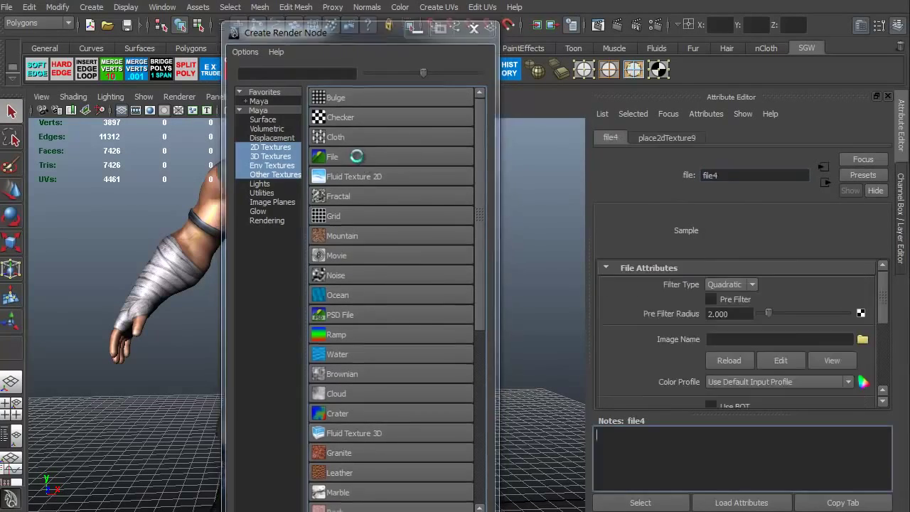
{"action": "left_click", "coordinate": [862, 339]}
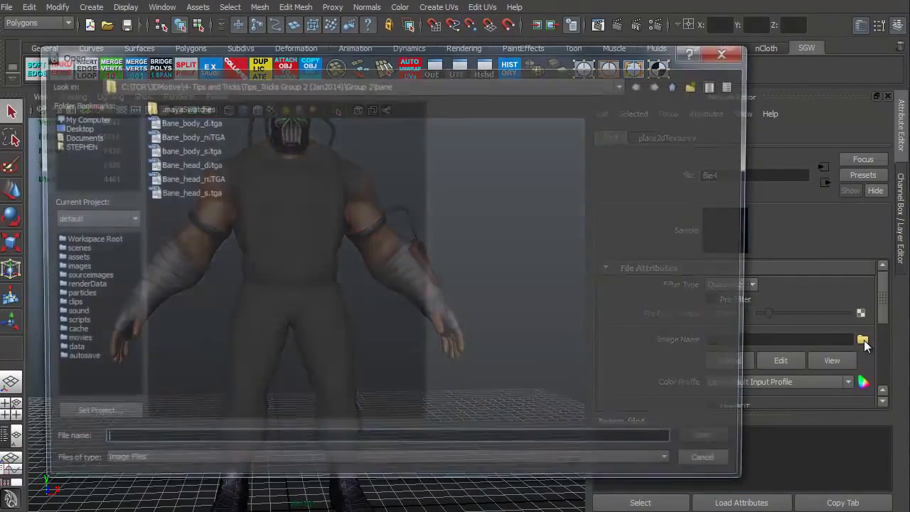
{"action": "left_click", "coordinate": [193, 122]}
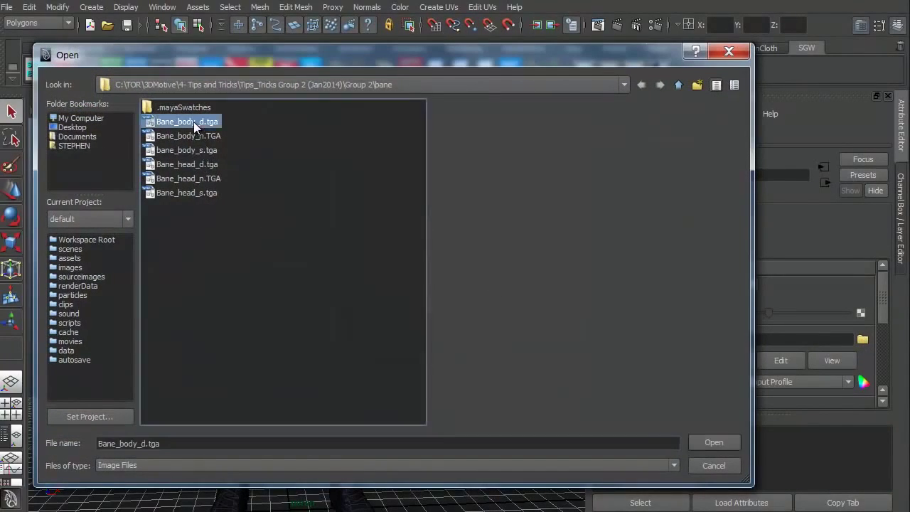
{"action": "left_click", "coordinate": [703, 441]}
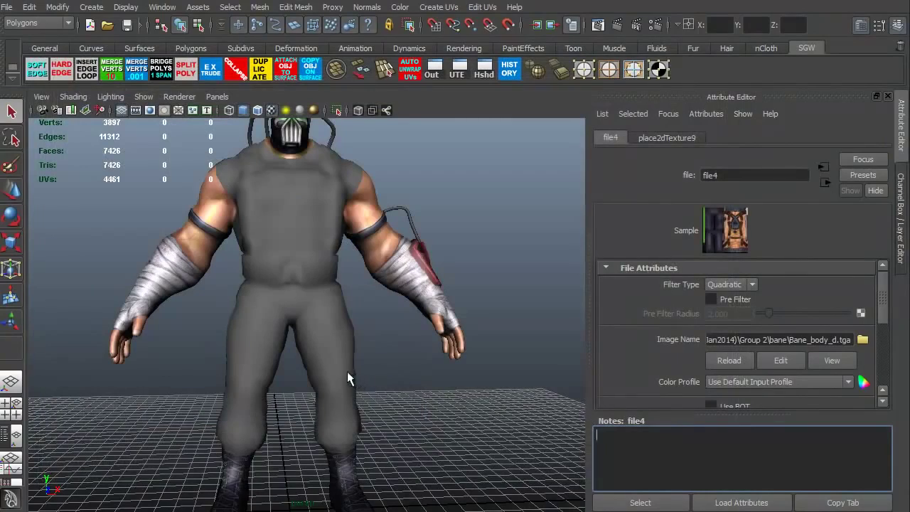
- Assign the wrestler2 material to the torso and trousers mesh, put the Hypershade away and clear the selection
{"action": "left_click", "coordinate": [334, 362]}
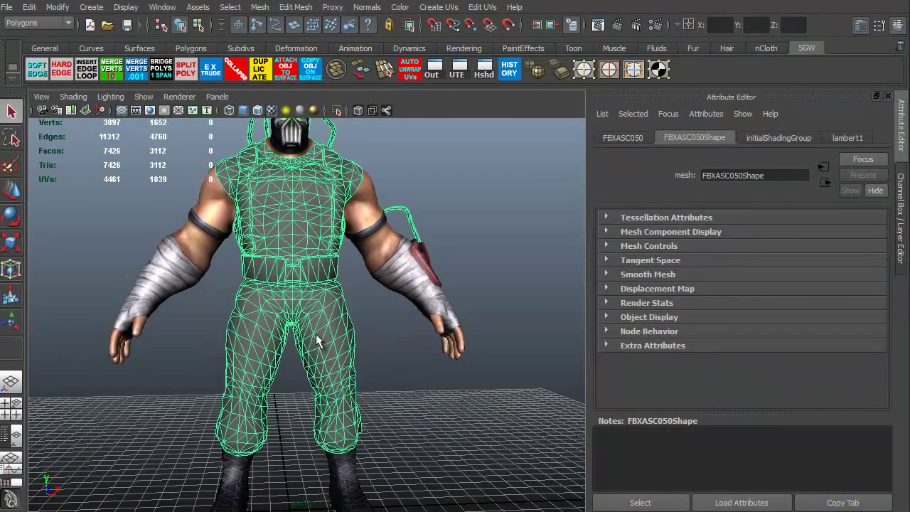
{"action": "middle_click_drag", "start_coordinate": [313, 333], "coordinate": [304, 335], "text": "alt"}
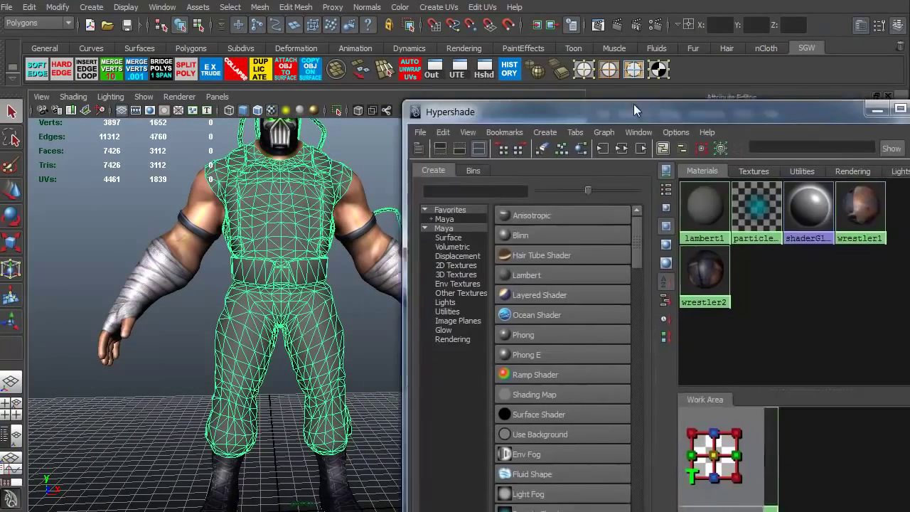
{"action": "left_click_drag", "start_coordinate": [634, 104], "coordinate": [560, 41]}
{"action": "right_click_drag", "start_coordinate": [625, 208], "coordinate": [622, 176]}
{"action": "left_click", "coordinate": [797, 44]}
{"action": "left_click", "coordinate": [123, 308]}
{"action": "left_click_drag", "start_coordinate": [196, 337], "coordinate": [267, 405], "text": "alt"}
{"action": "middle_click_drag", "start_coordinate": [297, 408], "coordinate": [298, 397], "text": "alt"}
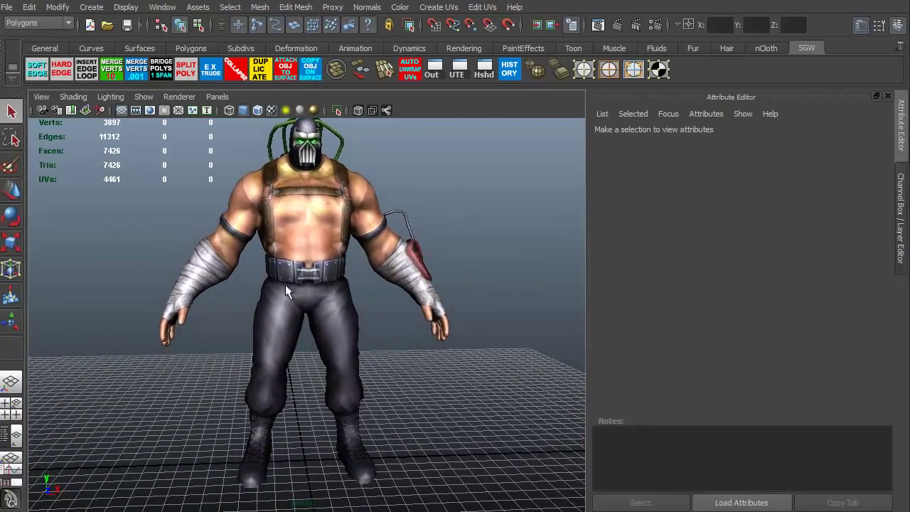
- Connect a File texture to the bump mapping of the wrestler1 material and set Use As to Tangent Space Normals
{"action": "key", "text": "shift+t"}
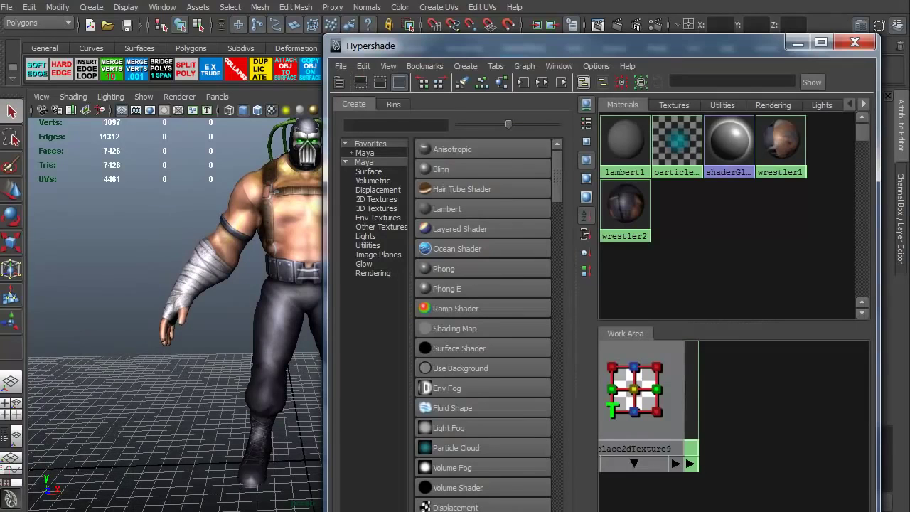
{"action": "left_click", "coordinate": [770, 145]}
{"action": "left_click_drag", "start_coordinate": [658, 45], "coordinate": [909, 77]}
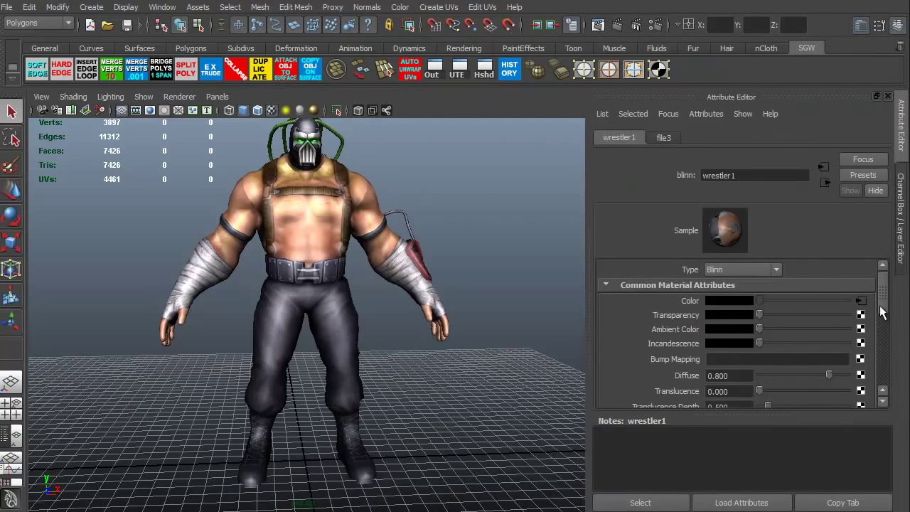
{"action": "scroll", "coordinate": [885, 320], "scroll_direction": "down", "scroll_amount": 2}
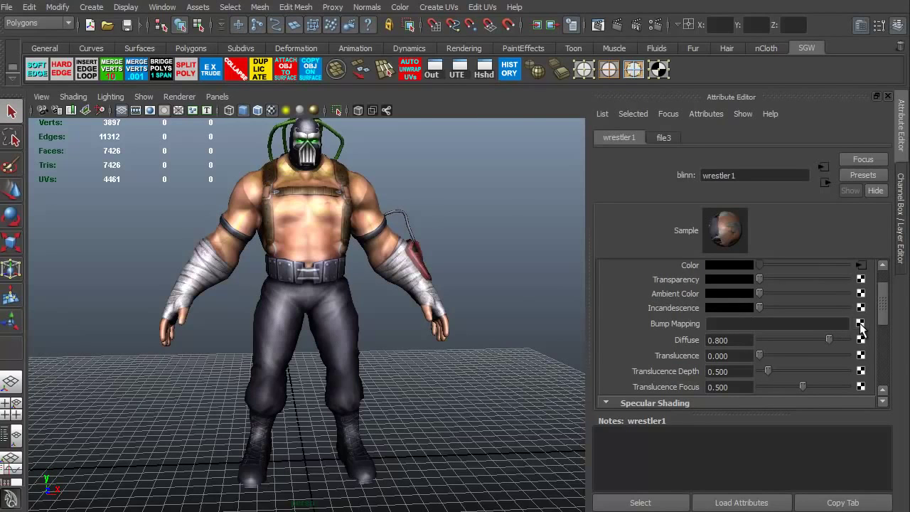
{"action": "left_click", "coordinate": [861, 324]}
{"action": "left_click", "coordinate": [384, 155]}
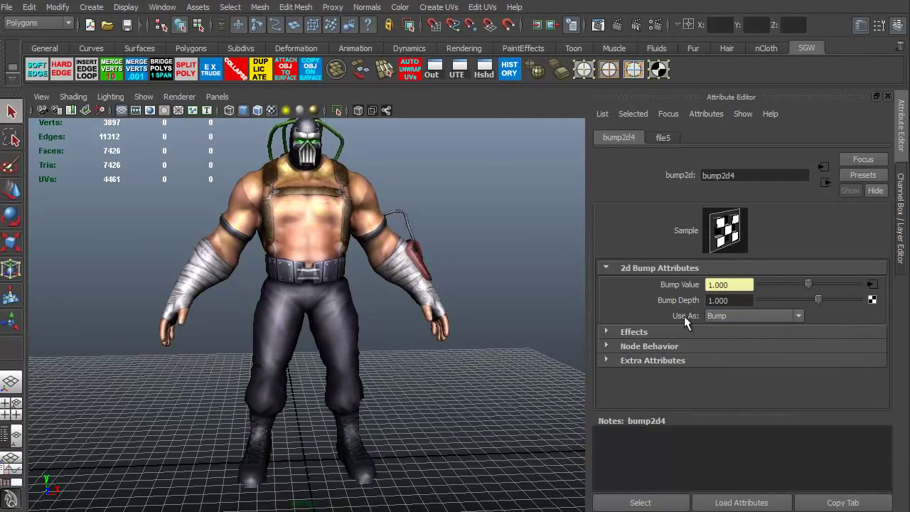
{"action": "left_click", "coordinate": [799, 315]}
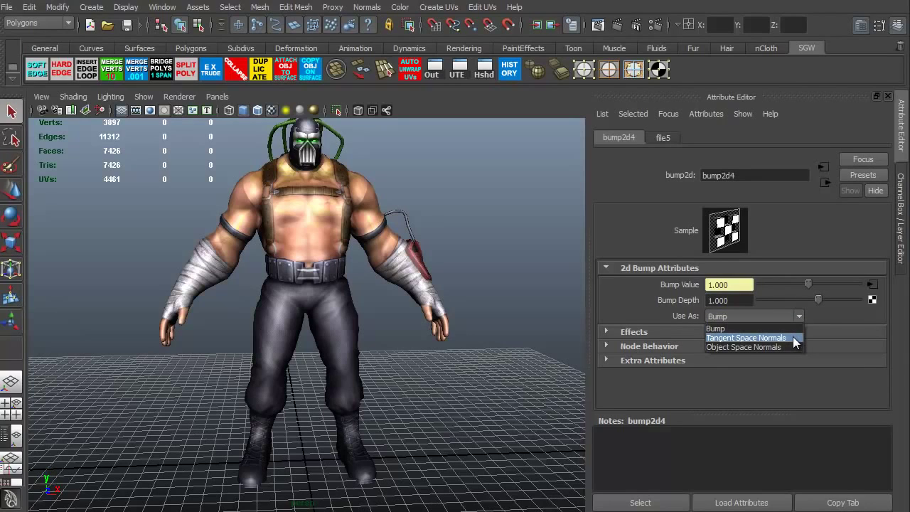
{"action": "left_click", "coordinate": [793, 340]}
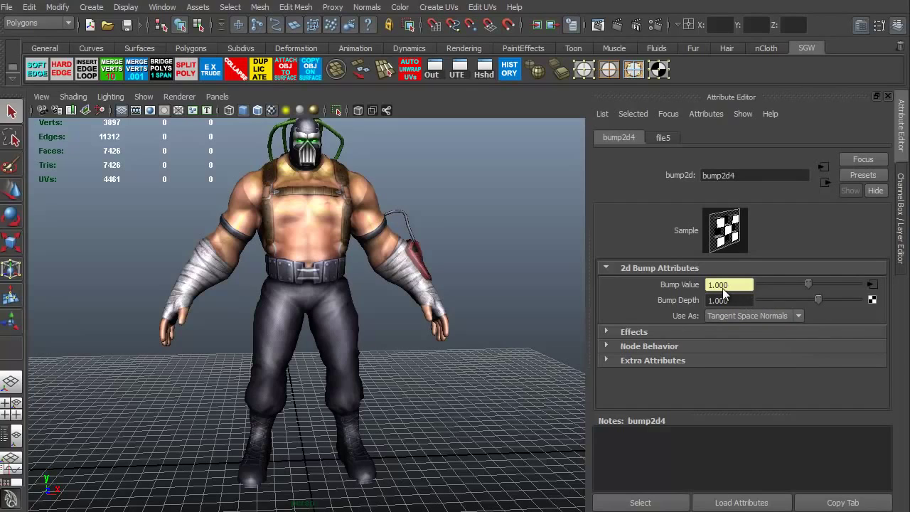
- Load Bane_head_n.TGA as the image of the File texture feeding the bump value of wrestler1
{"action": "left_click", "coordinate": [872, 284]}
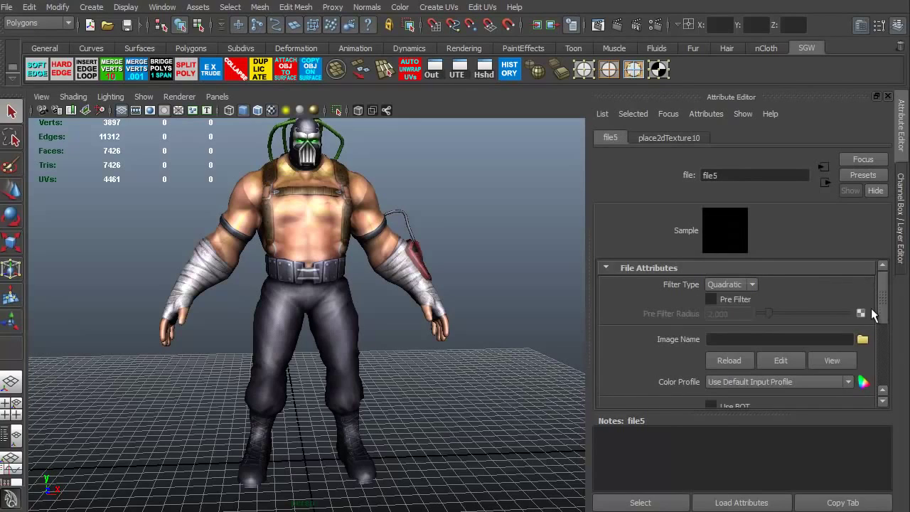
{"action": "left_click", "coordinate": [862, 340]}
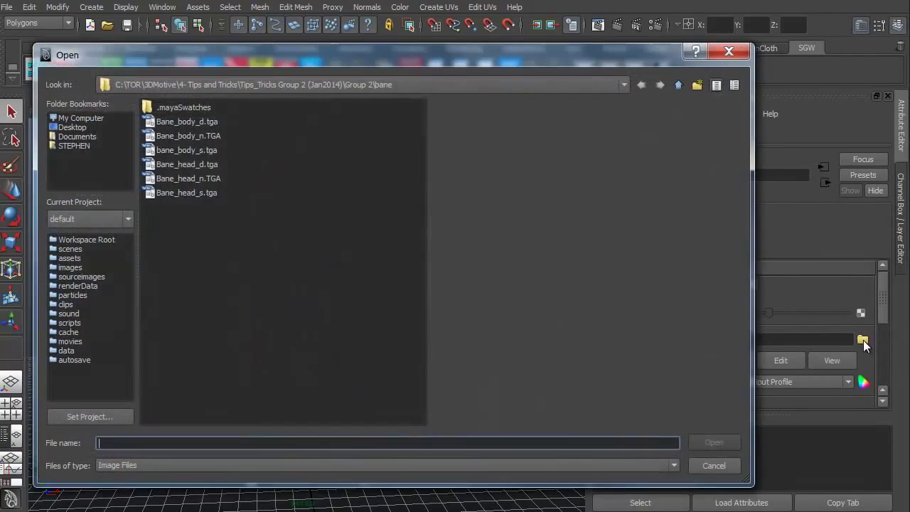
{"action": "left_click", "coordinate": [195, 180]}
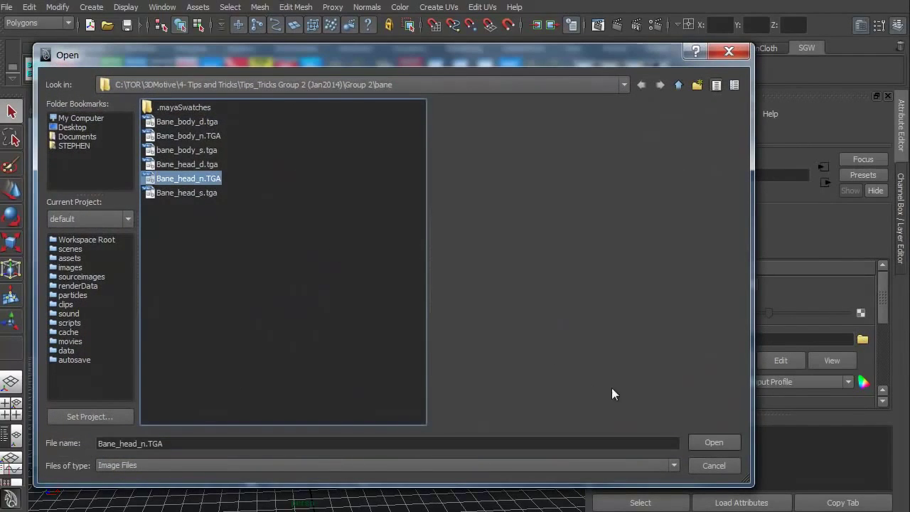
{"action": "left_click", "coordinate": [713, 442]}
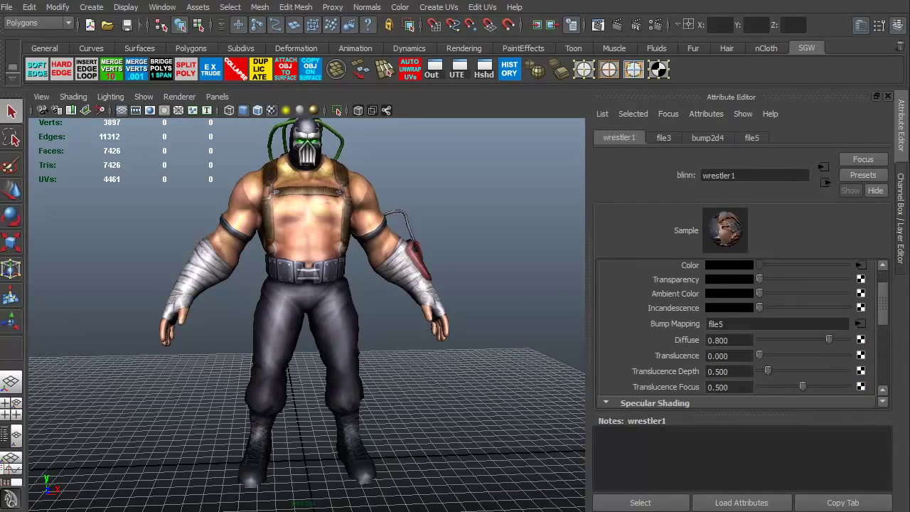
- Connect a File texture to the specular color of wrestler1 and load Bane_head_s.tga as its image
{"action": "left_click_drag", "start_coordinate": [886, 304], "coordinate": [886, 332]}
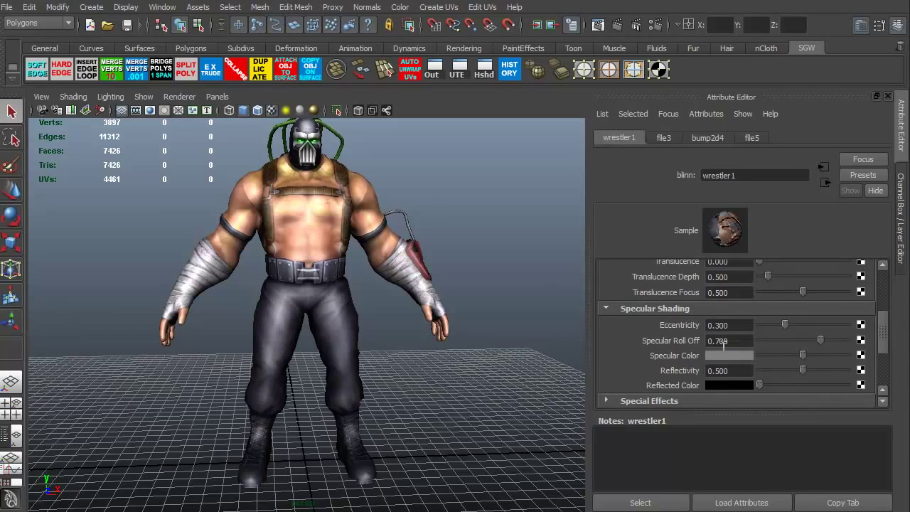
{"action": "left_click", "coordinate": [861, 356]}
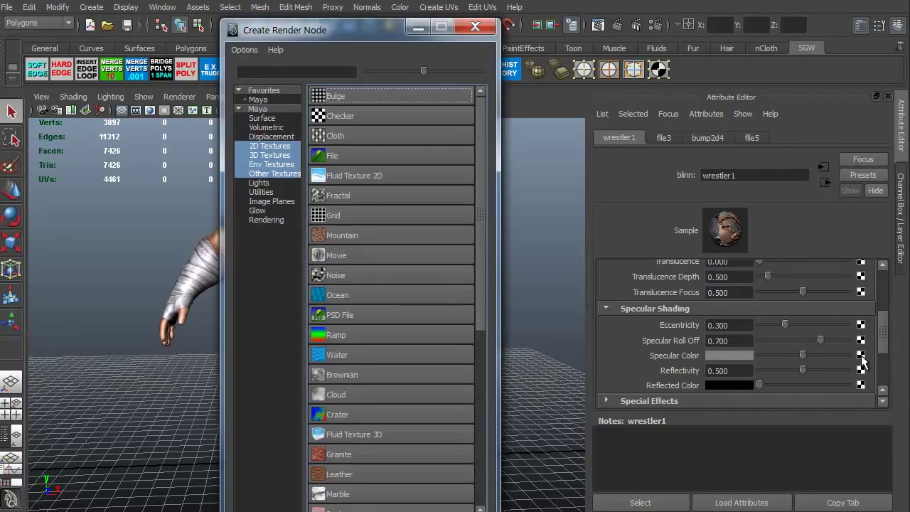
{"action": "left_click", "coordinate": [366, 154]}
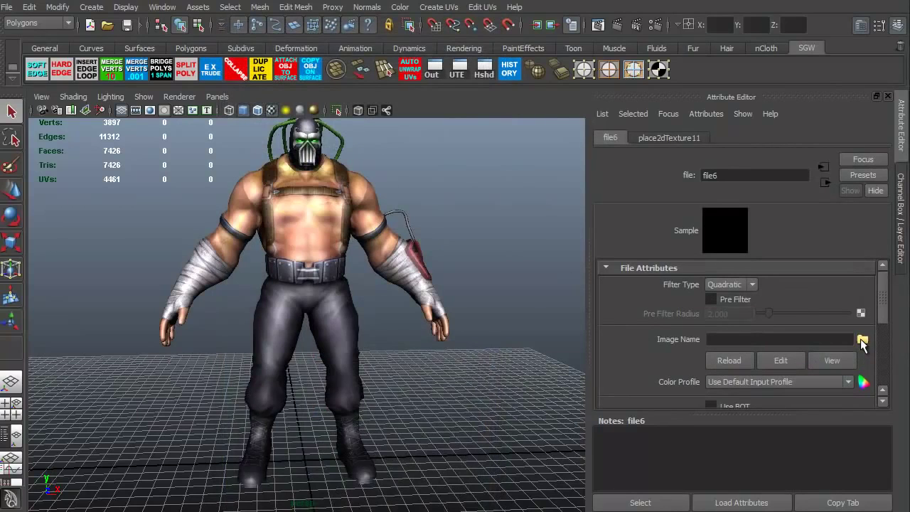
{"action": "left_click", "coordinate": [863, 340]}
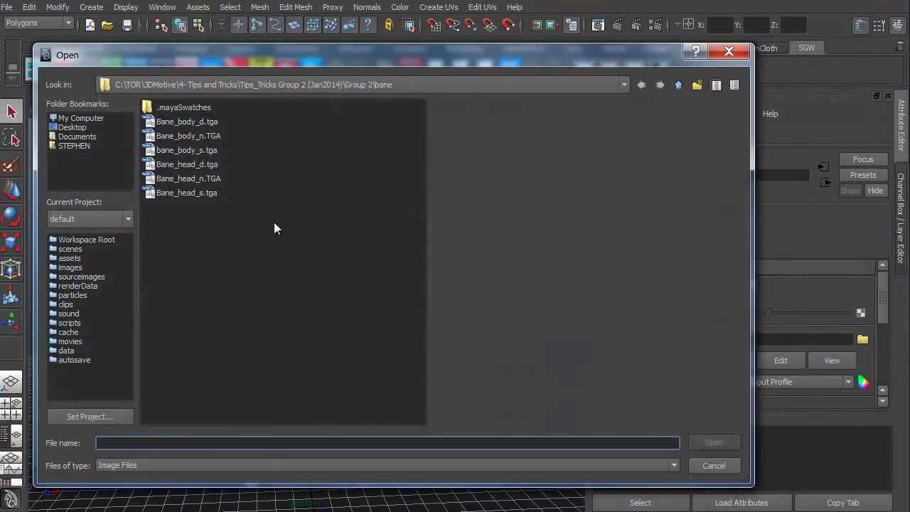
{"action": "left_click", "coordinate": [196, 193]}
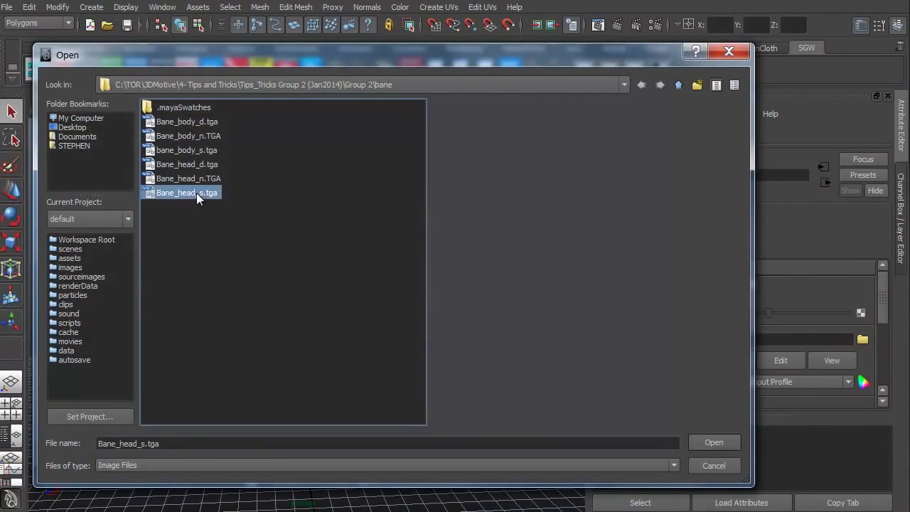
{"action": "left_click", "coordinate": [712, 442]}
- Inspect the shading of the character's head, arms and chest from several angles
{"action": "left_click_drag", "start_coordinate": [157, 367], "coordinate": [182, 368], "text": "alt"}
{"action": "middle_click_drag", "start_coordinate": [296, 275], "coordinate": [276, 312], "text": "alt"}
{"action": "right_click_drag", "start_coordinate": [275, 312], "coordinate": [396, 344], "text": "alt"}
{"action": "left_click_drag", "start_coordinate": [396, 344], "coordinate": [315, 348], "text": "alt"}
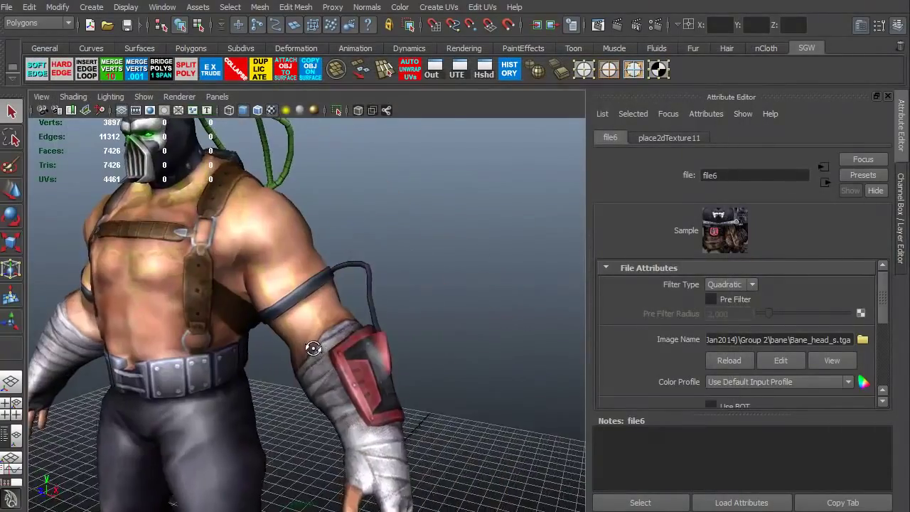
{"action": "right_click_drag", "start_coordinate": [315, 347], "coordinate": [286, 273], "text": "alt"}
{"action": "left_click_drag", "start_coordinate": [286, 274], "coordinate": [328, 313], "text": "alt"}
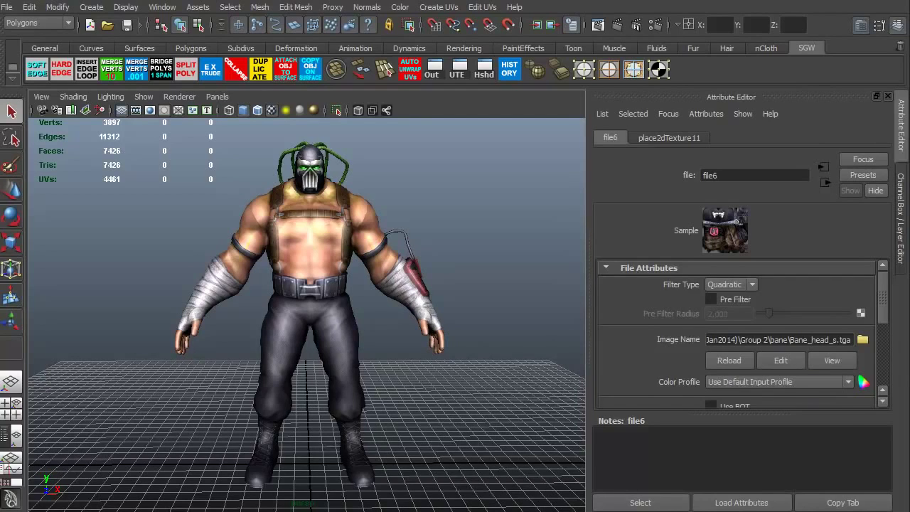
- Connect a File texture to the bump mapping of the wrestler2 material and set Use As to Tangent Space Normals
{"action": "left_click_drag", "start_coordinate": [909, 124], "coordinate": [513, 32]}
{"action": "left_click", "coordinate": [533, 185]}
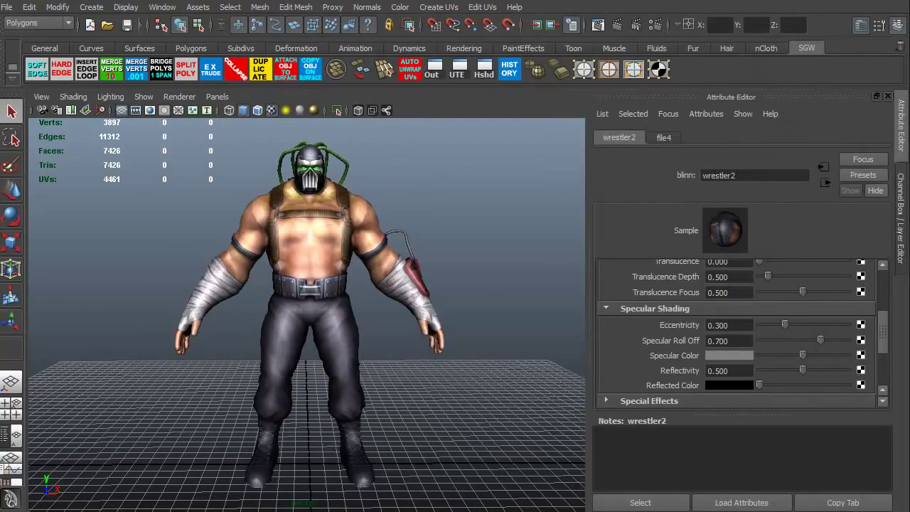
{"action": "scroll", "coordinate": [862, 360], "scroll_direction": "up", "scroll_amount": 5}
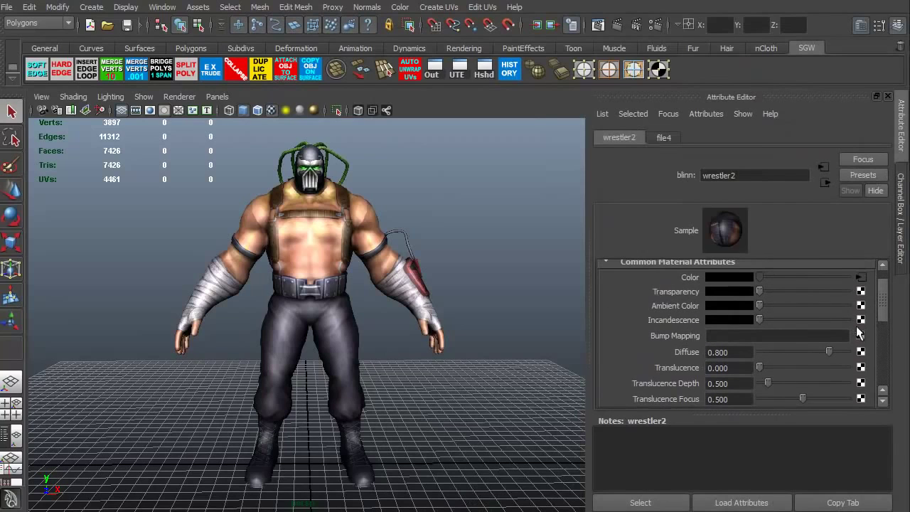
{"action": "left_click", "coordinate": [861, 337]}
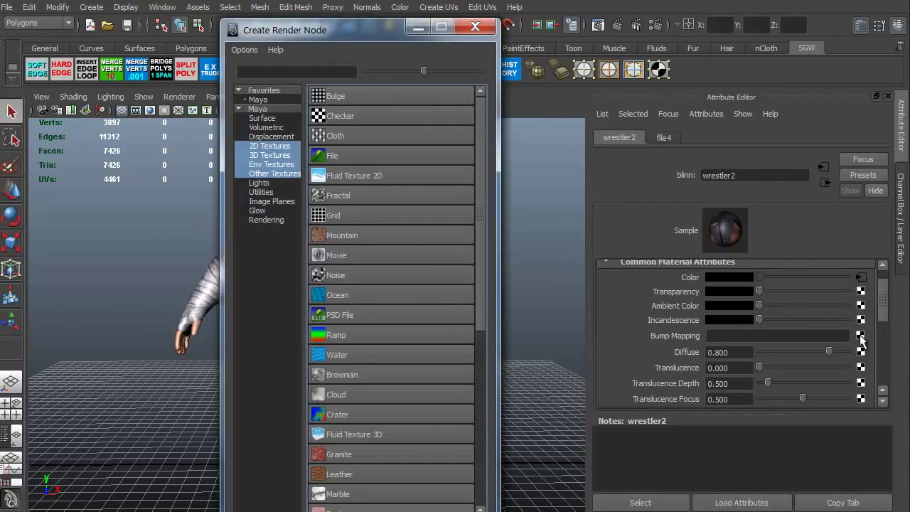
{"action": "left_click", "coordinate": [349, 156]}
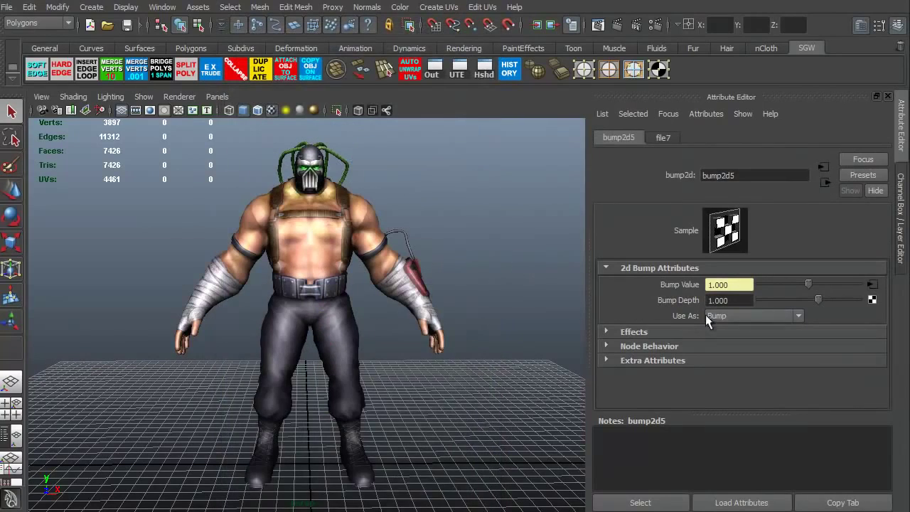
{"action": "left_click", "coordinate": [796, 318]}
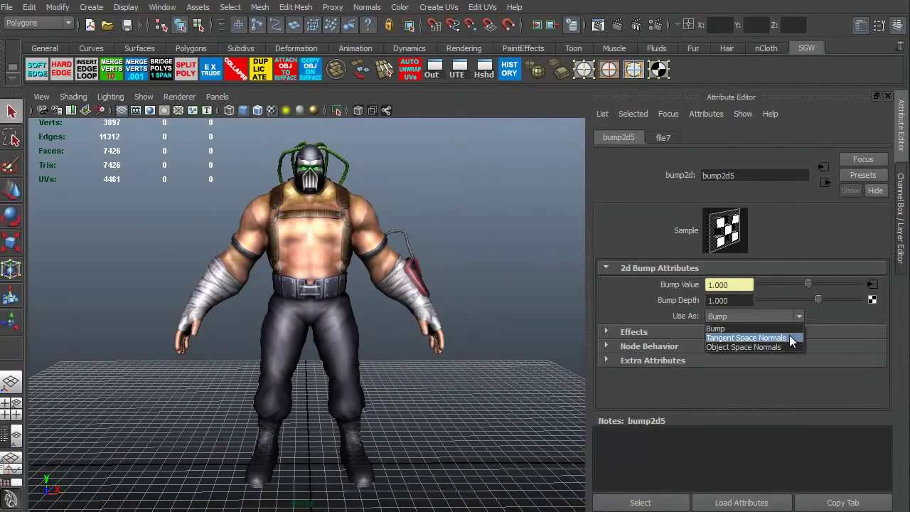
{"action": "left_click", "coordinate": [789, 337]}
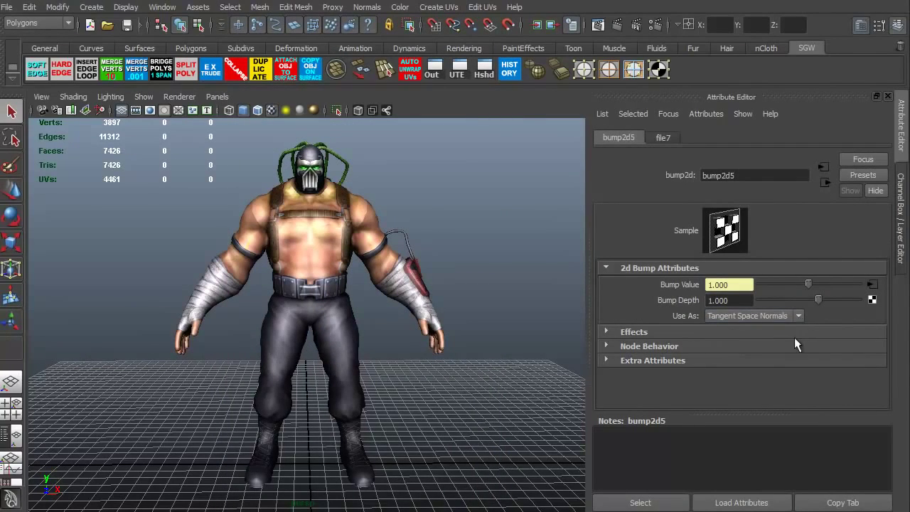
- Load Bane_body_n.TGA as the image of the File texture feeding the bump value of wrestler2
{"action": "left_click", "coordinate": [873, 285]}
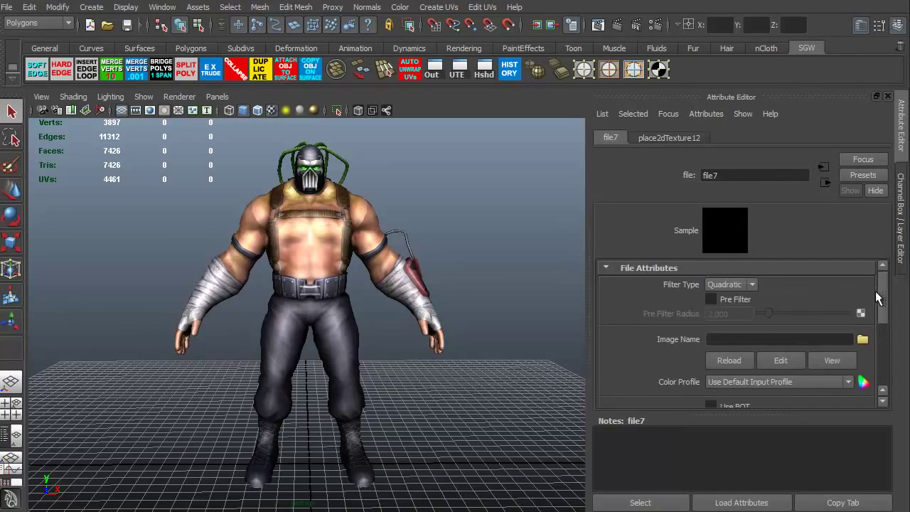
{"action": "left_click", "coordinate": [864, 341]}
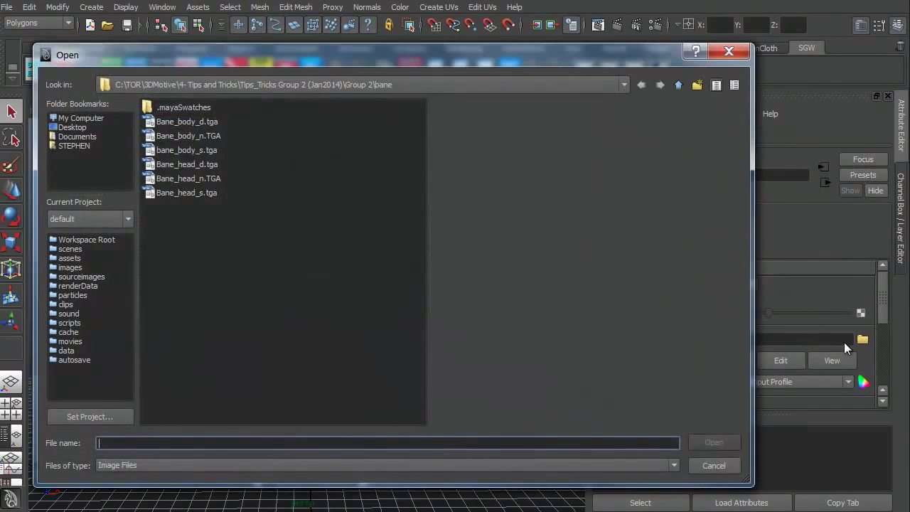
{"action": "left_click", "coordinate": [184, 136]}
{"action": "left_click", "coordinate": [712, 443]}
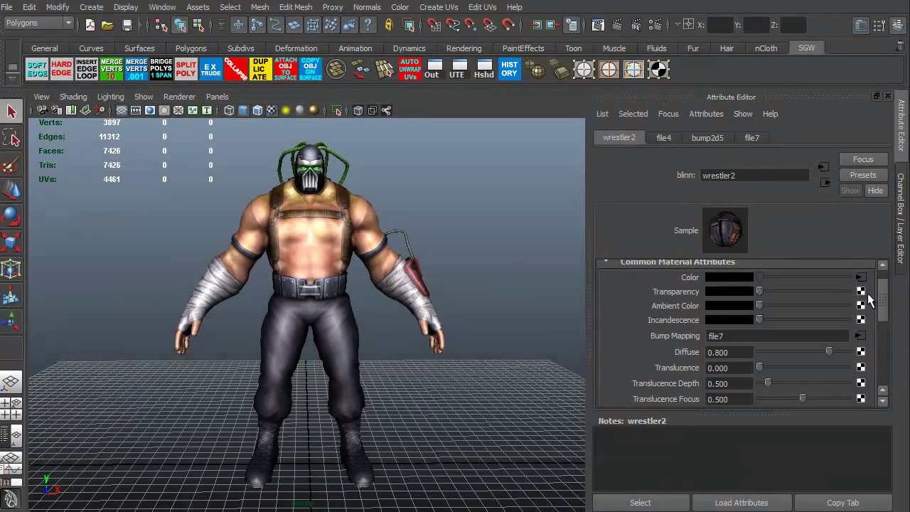
- Connect a File texture to the specular color of wrestler2 and load bane_body_s.tga as its image
{"action": "left_click_drag", "start_coordinate": [882, 293], "coordinate": [883, 334]}
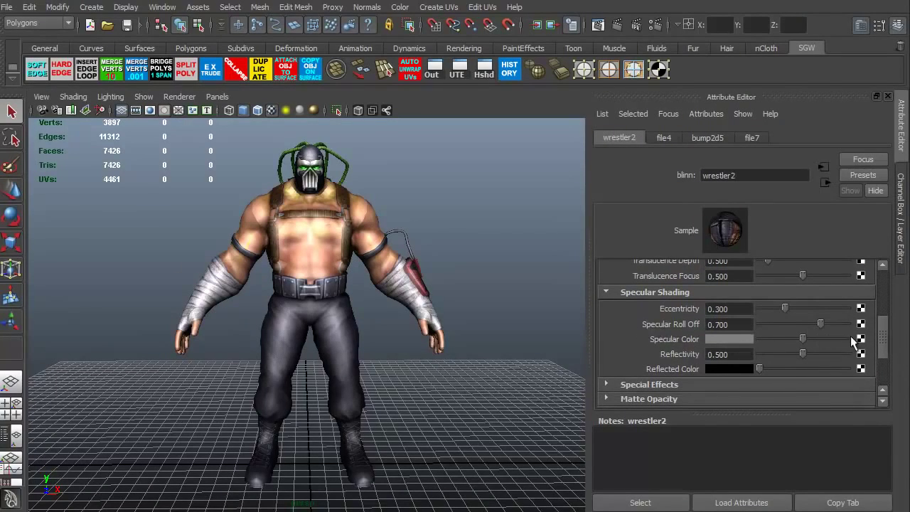
{"action": "left_click", "coordinate": [861, 339]}
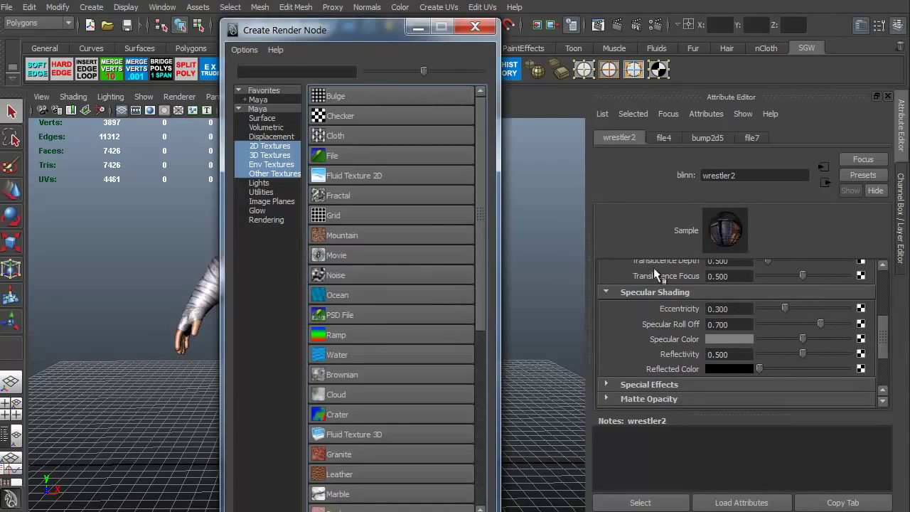
{"action": "left_click", "coordinate": [352, 154]}
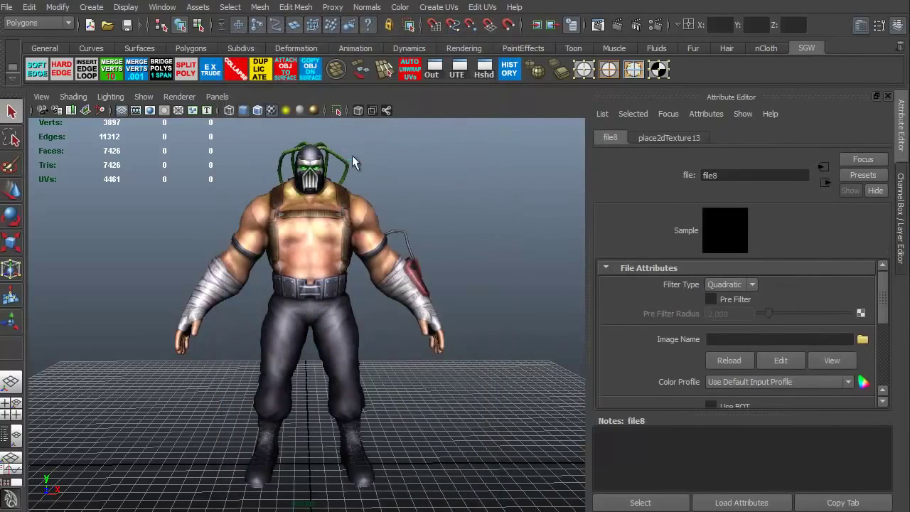
{"action": "left_click", "coordinate": [863, 339]}
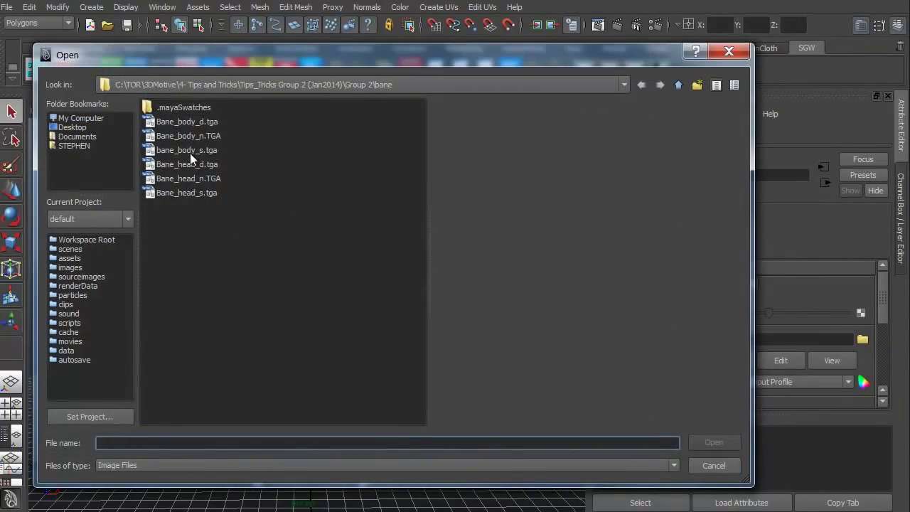
{"action": "double_click", "coordinate": [189, 150]}
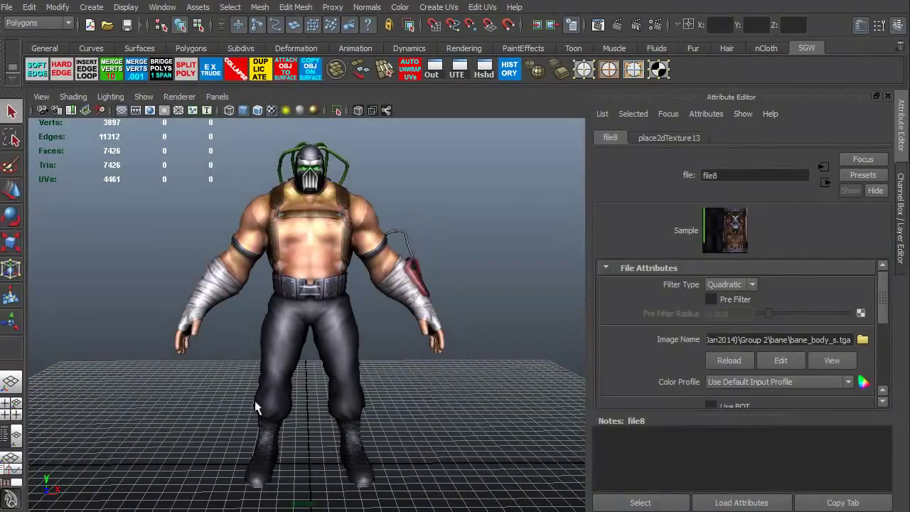
- Switch the perspective viewport's renderer to High Quality Rendering
{"action": "left_click_drag", "start_coordinate": [242, 399], "coordinate": [317, 381], "text": "alt"}
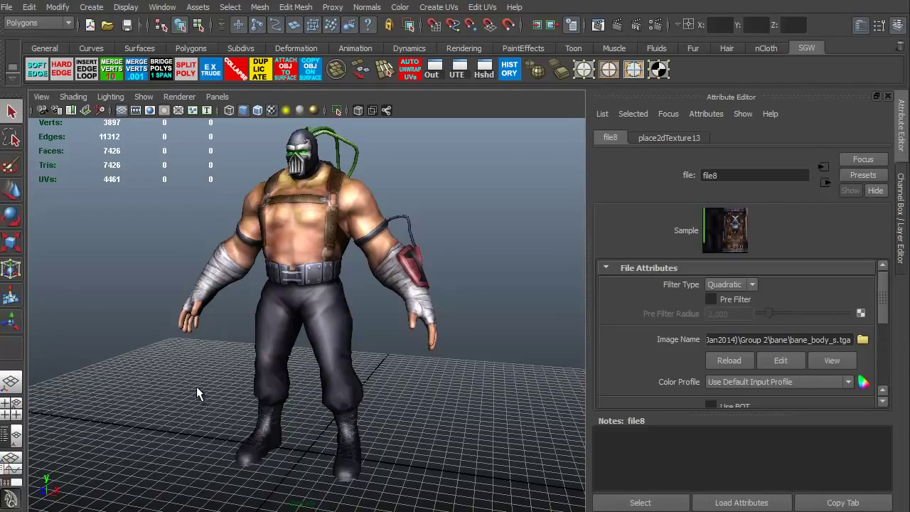
{"action": "left_click_drag", "start_coordinate": [197, 396], "coordinate": [223, 389], "text": "alt"}
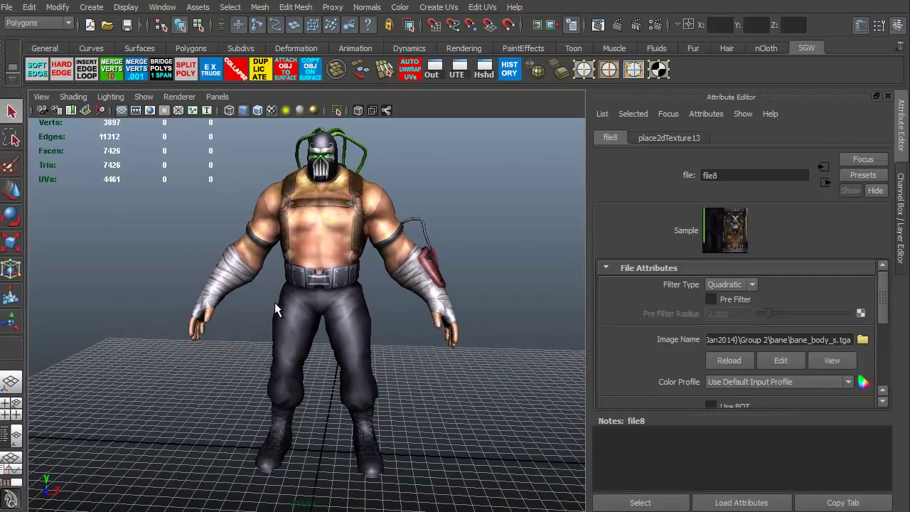
{"action": "left_click", "coordinate": [179, 98]}
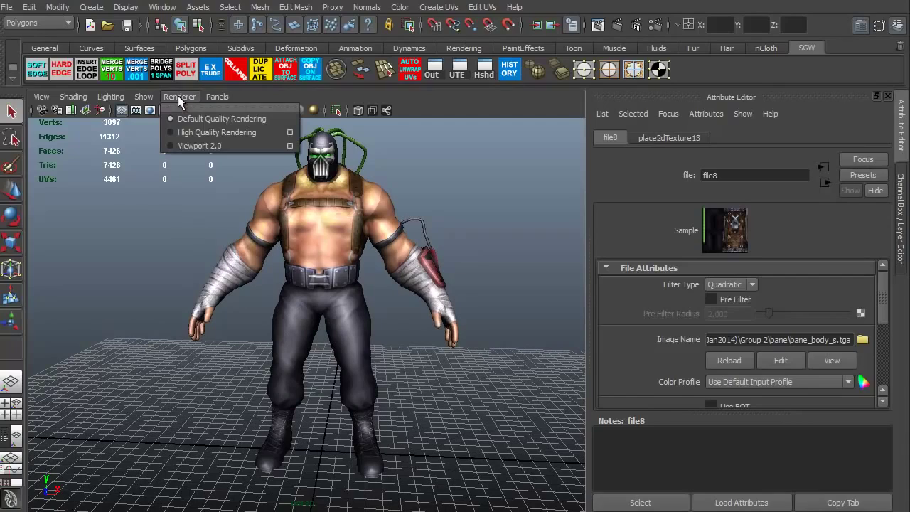
{"action": "left_click", "coordinate": [183, 133]}
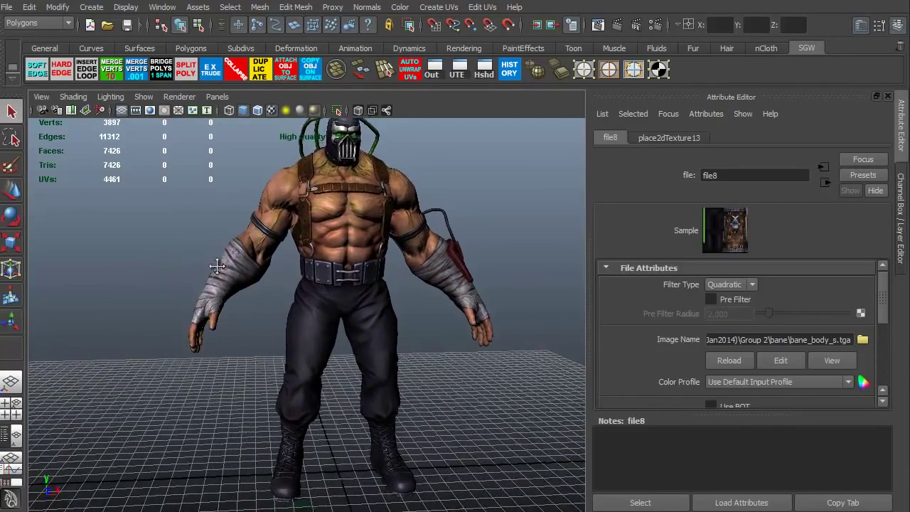
- Examine the character's normal and specular detail from the front and sides in the high-quality viewport
{"action": "left_click_drag", "start_coordinate": [161, 283], "coordinate": [110, 281], "text": "alt"}
{"action": "mouse_move", "coordinate": [111, 283]}
{"action": "right_mouse_down", "text": "alt"}
{"action": "mouse_move", "coordinate": [130, 315]}
{"action": "mouse_move", "coordinate": [113, 267]}
{"action": "right_mouse_up", "text": "alt"}
{"action": "middle_click_drag", "start_coordinate": [164, 294], "coordinate": [175, 283], "text": "alt"}
{"action": "left_click_drag", "start_coordinate": [175, 283], "coordinate": [201, 317], "text": "alt"}
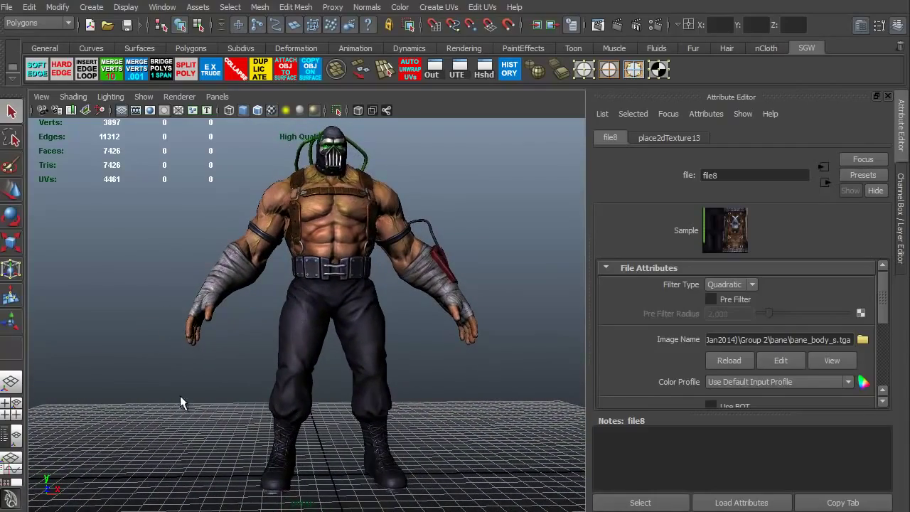
{"action": "right_click_drag", "start_coordinate": [426, 366], "coordinate": [463, 405], "text": "alt"}
{"action": "middle_click_drag", "start_coordinate": [451, 355], "coordinate": [417, 273], "text": "alt"}
{"action": "left_click_drag", "start_coordinate": [437, 323], "coordinate": [333, 358], "text": "alt"}
{"action": "right_click_drag", "start_coordinate": [333, 357], "coordinate": [304, 278], "text": "alt"}
{"action": "middle_click_drag", "start_coordinate": [304, 277], "coordinate": [343, 335], "text": "alt"}
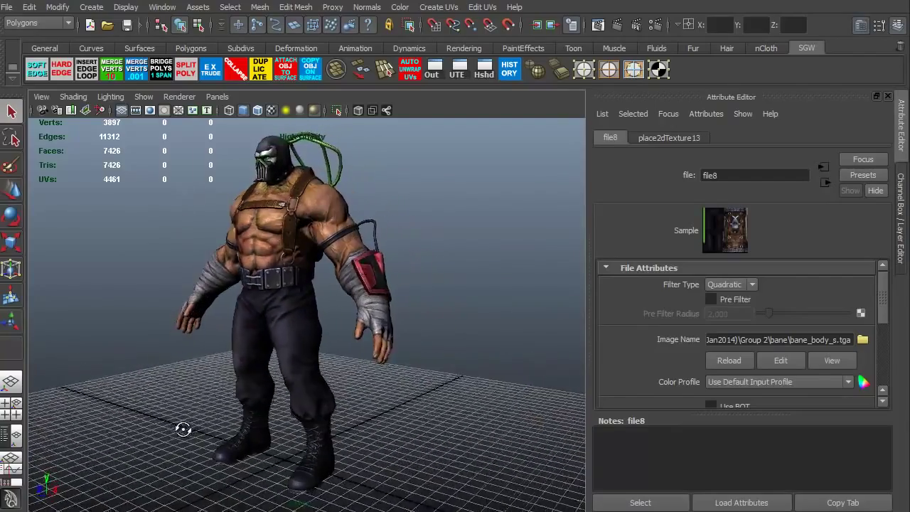
{"action": "left_click_drag", "start_coordinate": [221, 429], "coordinate": [319, 401], "text": "alt"}
- Choose High Quality Rendering again for the viewport and clear the current selection
{"action": "left_click", "coordinate": [181, 96]}
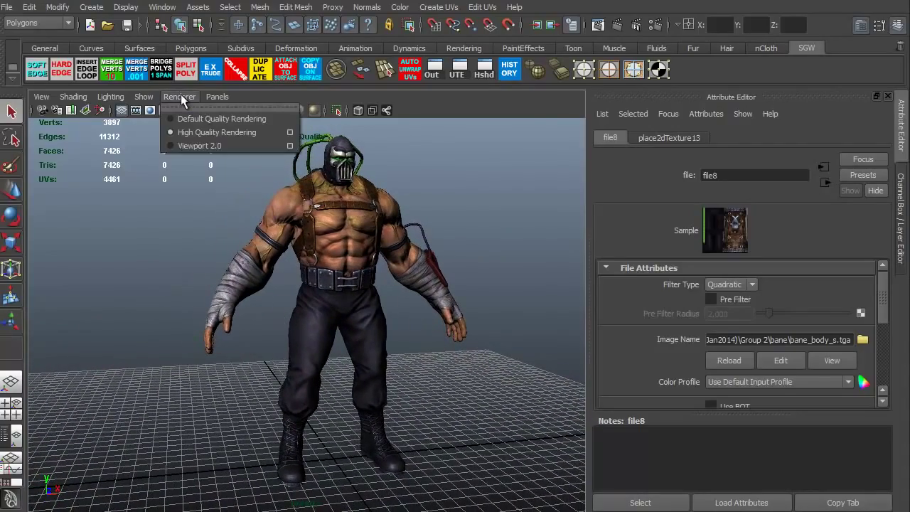
{"action": "left_click", "coordinate": [195, 134]}
{"action": "left_click", "coordinate": [218, 408]}
{"action": "mouse_move", "coordinate": [218, 408]}
{"action": "left_mouse_down", "text": "alt"}
{"action": "mouse_move", "coordinate": [280, 412]}
{"action": "mouse_move", "coordinate": [258, 425]}
{"action": "mouse_move", "coordinate": [189, 408]}
{"action": "mouse_move", "coordinate": [209, 397]}
{"action": "left_mouse_up", "text": "alt"}
{"action": "right_click_drag", "start_coordinate": [209, 390], "coordinate": [215, 385], "text": "alt"}
{"action": "middle_click_drag", "start_coordinate": [297, 385], "coordinate": [292, 379], "text": "alt"}
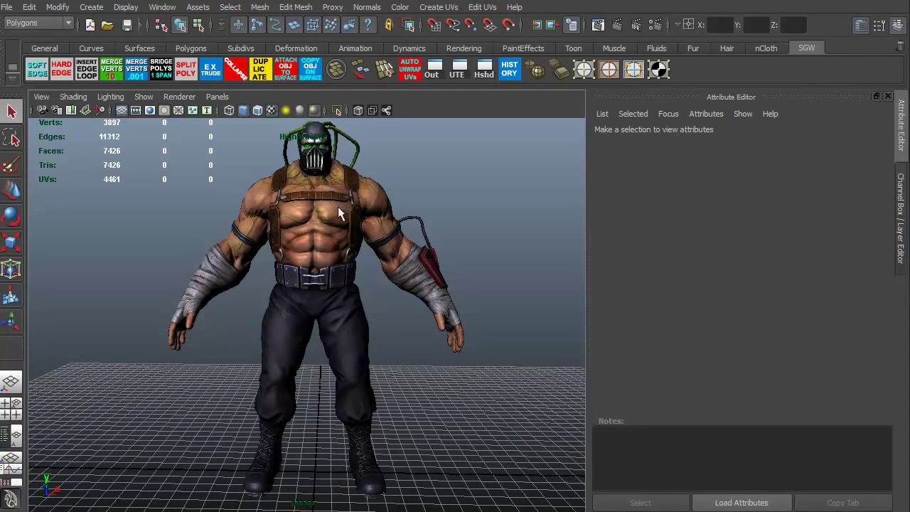
- Compare the character's shading in Default Quality Rendering and High Quality Rendering, ending in High Quality Rendering
{"action": "left_click", "coordinate": [178, 97]}
{"action": "left_click", "coordinate": [173, 115]}
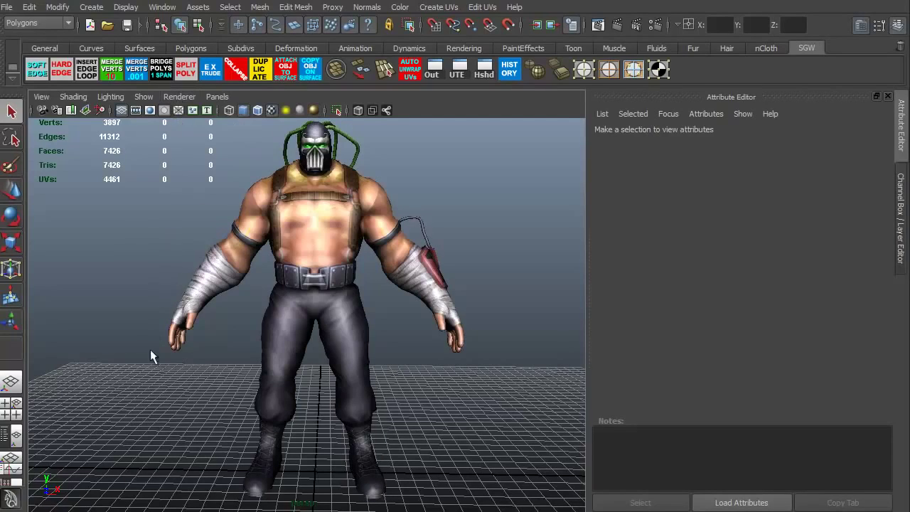
{"action": "left_click_drag", "start_coordinate": [260, 381], "coordinate": [241, 389], "text": "alt"}
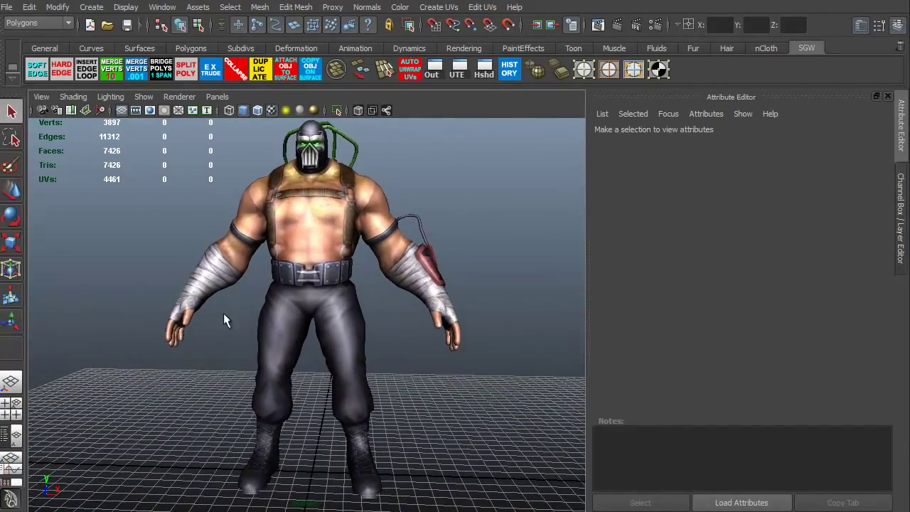
{"action": "left_click", "coordinate": [178, 96]}
{"action": "left_click", "coordinate": [180, 132]}
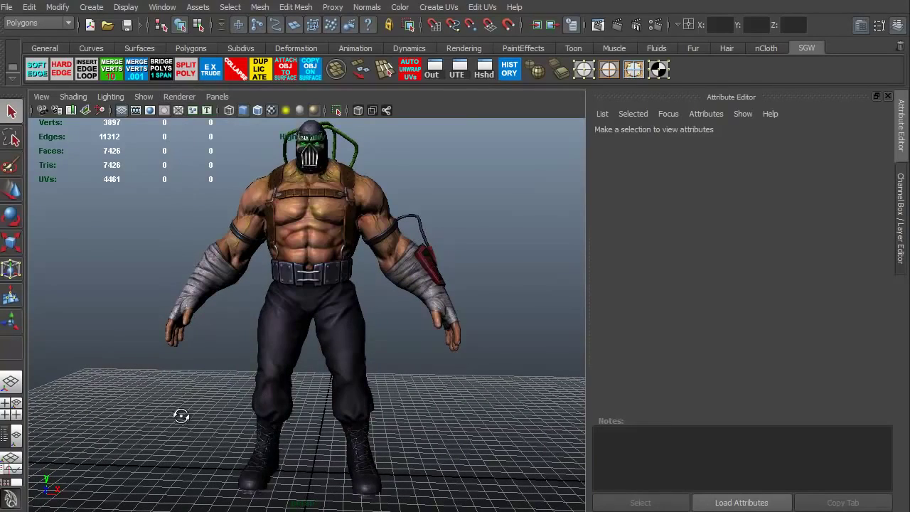
{"action": "left_click_drag", "start_coordinate": [180, 414], "coordinate": [188, 414], "text": "alt"}
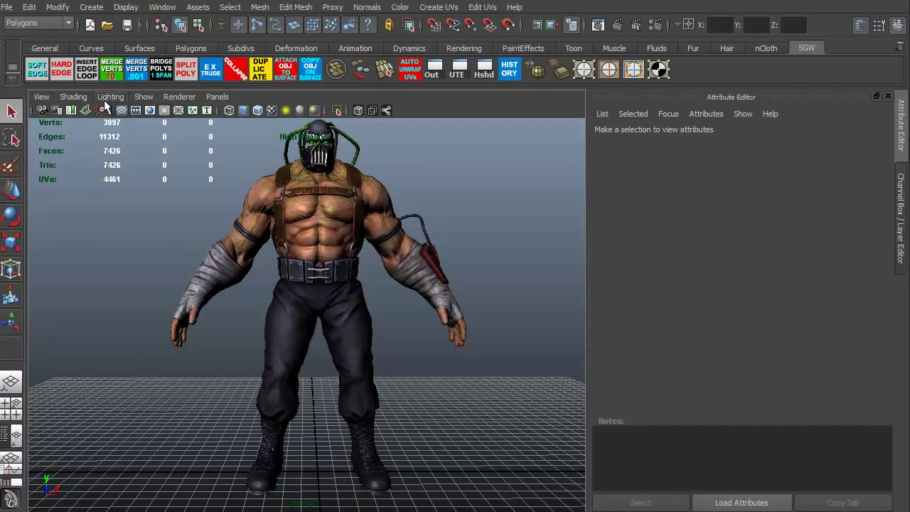
- Display Wireframe on Shaded to examine the character's polygon mesh from several angles, and turn the overlay off again
{"action": "left_click", "coordinate": [78, 99]}
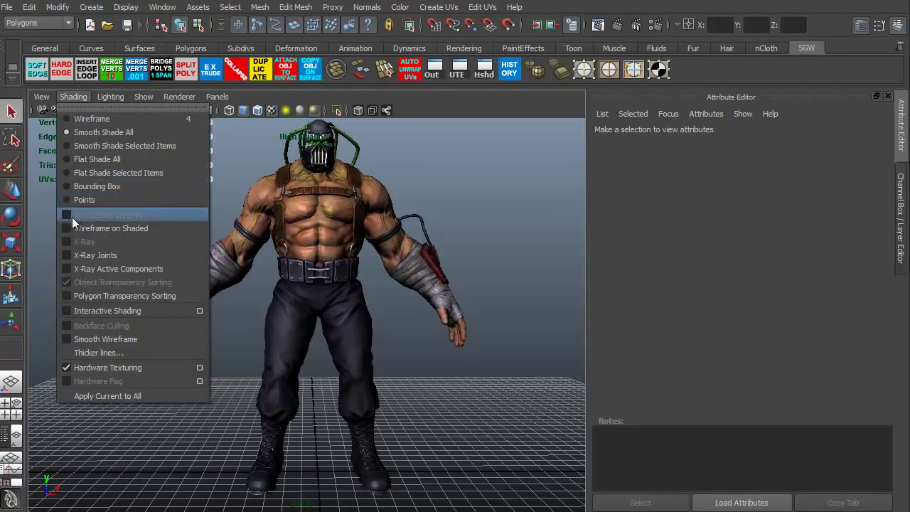
{"action": "left_click", "coordinate": [106, 228]}
{"action": "right_click_drag", "start_coordinate": [183, 296], "coordinate": [274, 413], "text": "alt"}
{"action": "middle_click_drag", "start_coordinate": [290, 267], "coordinate": [298, 407], "text": "alt"}
{"action": "left_click_drag", "start_coordinate": [238, 411], "coordinate": [260, 399], "text": "alt"}
{"action": "middle_click_drag", "start_coordinate": [269, 439], "coordinate": [288, 229], "text": "alt"}
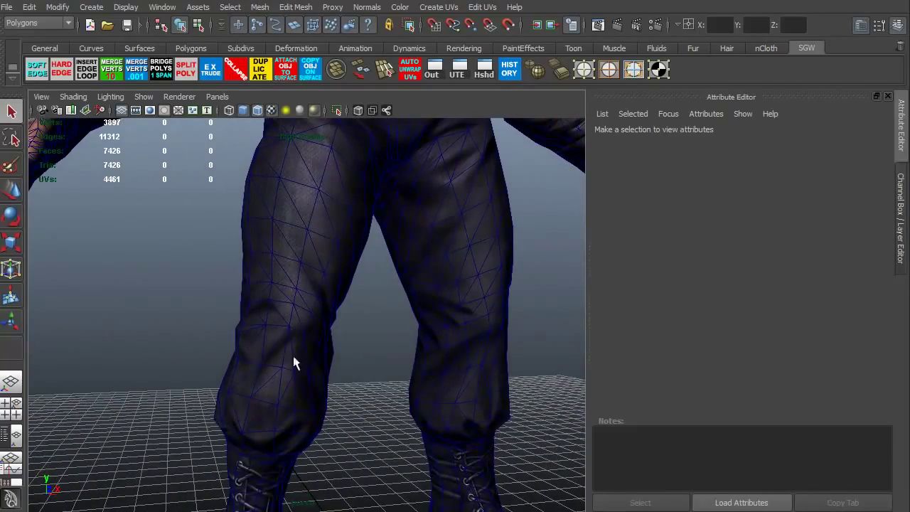
{"action": "right_click_drag", "start_coordinate": [343, 416], "coordinate": [305, 246], "text": "alt"}
{"action": "middle_click_drag", "start_coordinate": [304, 246], "coordinate": [291, 294], "text": "alt"}
{"action": "left_click", "coordinate": [76, 96]}
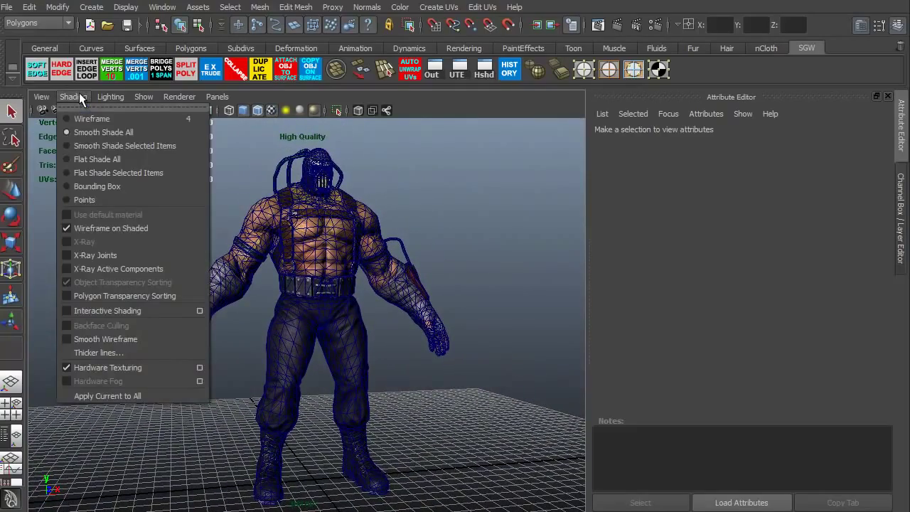
{"action": "left_click", "coordinate": [76, 226]}
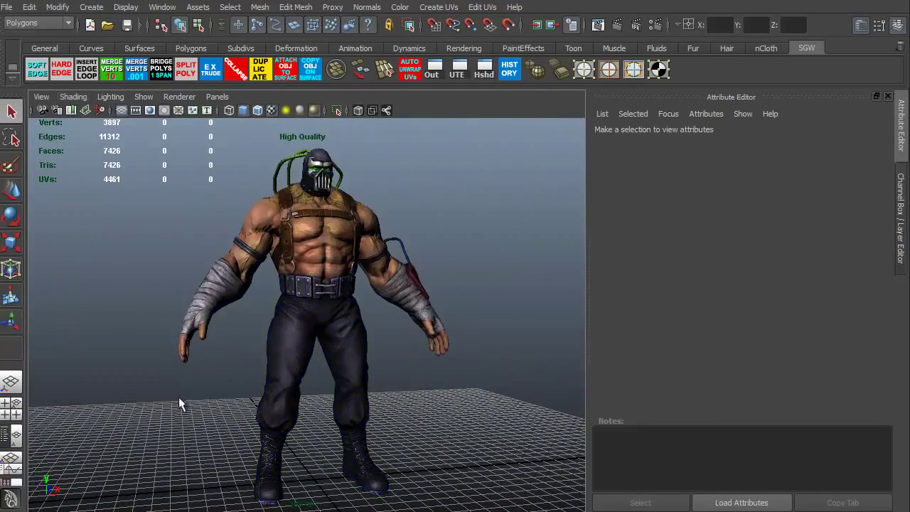
- Review the textured character from several angles and check the wrestler1 and wrestler2 materials in the Hypershade
{"action": "mouse_move", "coordinate": [178, 399]}
{"action": "left_mouse_down", "text": "alt"}
{"action": "mouse_move", "coordinate": [291, 405]}
{"action": "mouse_move", "coordinate": [152, 398]}
{"action": "mouse_move", "coordinate": [120, 408]}
{"action": "mouse_move", "coordinate": [161, 406]}
{"action": "left_mouse_up", "text": "alt"}
{"action": "middle_click_drag", "start_coordinate": [161, 406], "coordinate": [207, 379], "text": "alt"}
{"action": "right_click_drag", "start_coordinate": [207, 378], "coordinate": [225, 386], "text": "alt"}
{"action": "middle_click_drag", "start_coordinate": [284, 394], "coordinate": [291, 388], "text": "alt"}
{"action": "left_click_drag", "start_coordinate": [313, 410], "coordinate": [233, 405], "text": "alt"}
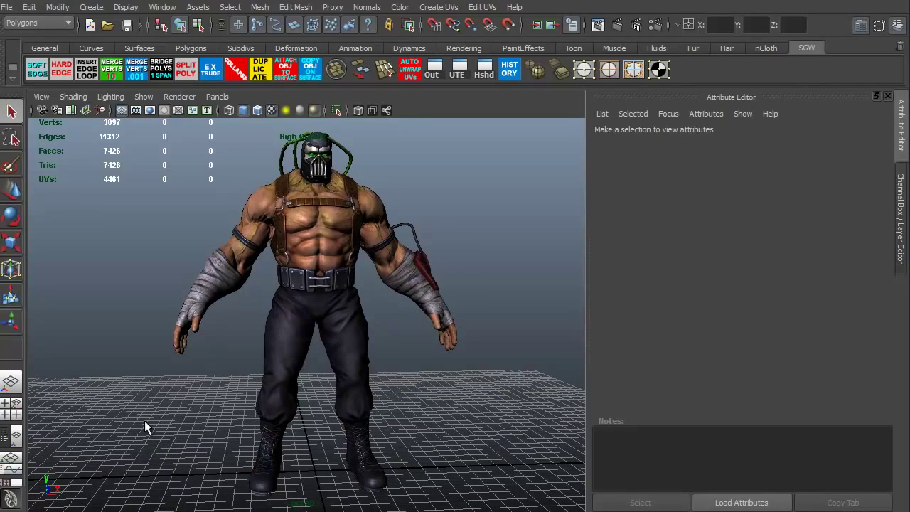
{"action": "left_click_drag", "start_coordinate": [909, 213], "coordinate": [290, 34]}
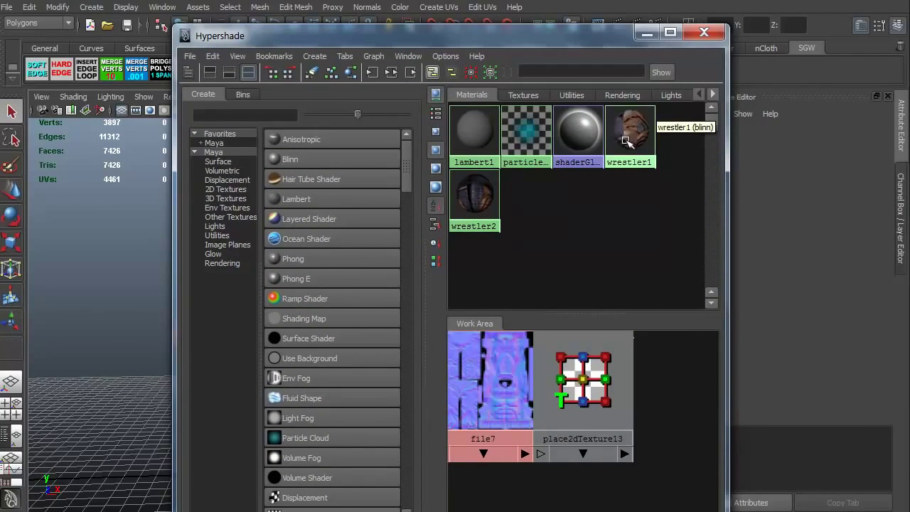
{"action": "left_click", "coordinate": [704, 31]}
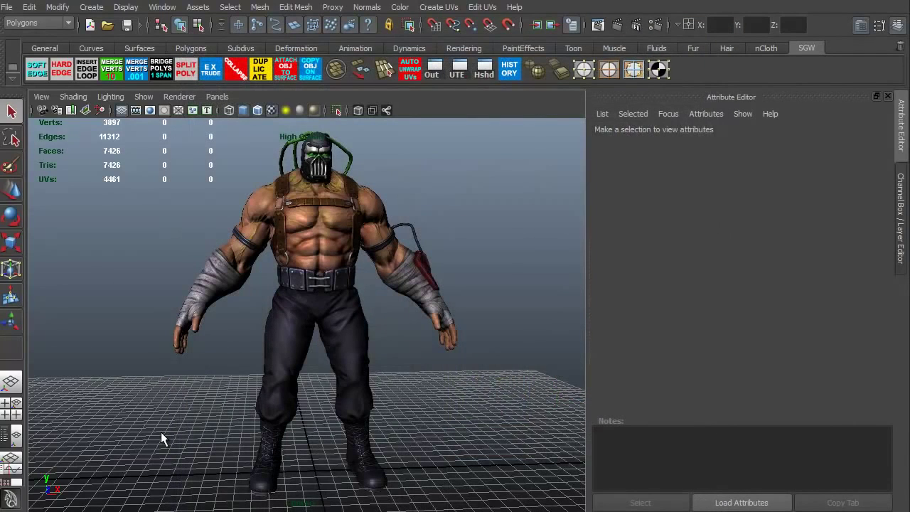